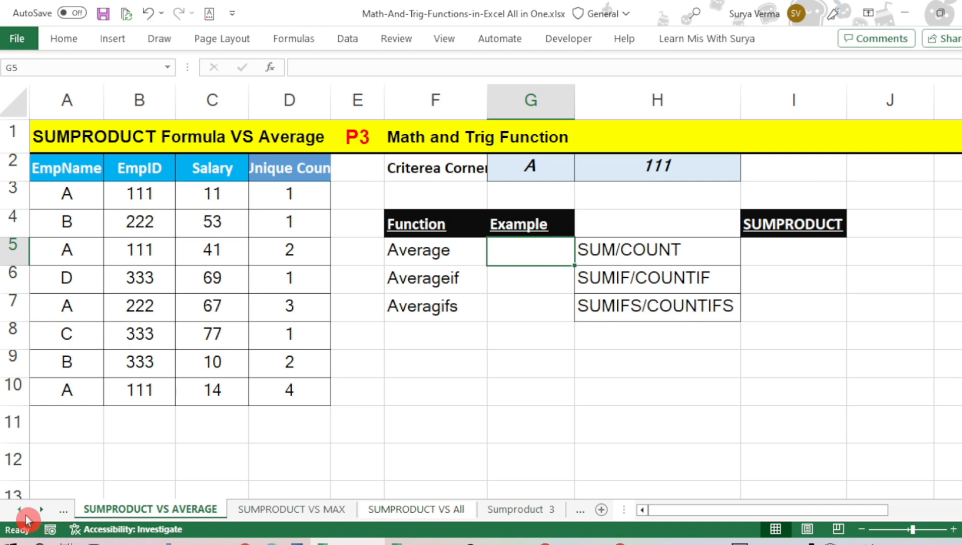
Look over the SUMPRODUCT VS Count and SUM Family sheets, and select the employee data A2:C10 on the SUMPRODUCT VS AVERAGE sheet
left_click(73, 511)
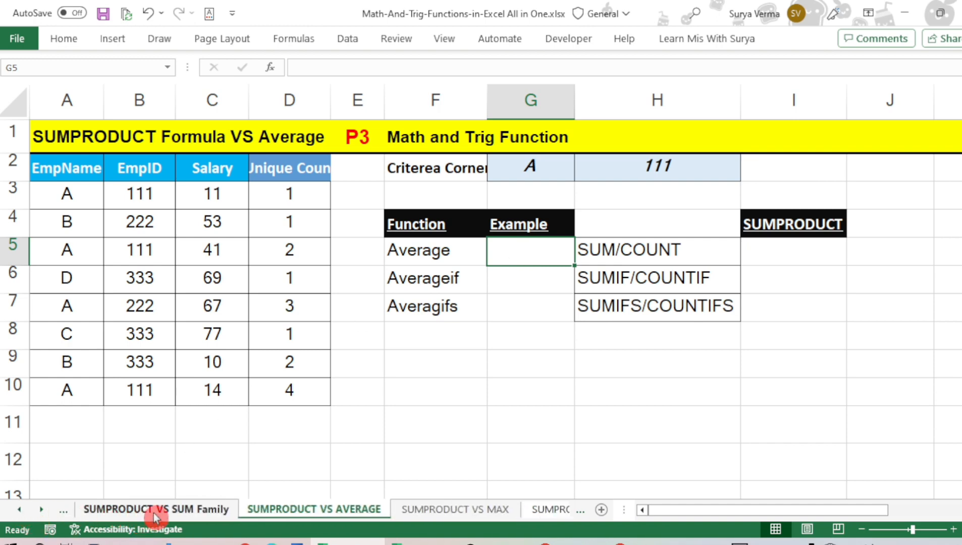
left_click(153, 513)
left_click(19, 512)
left_click(142, 510)
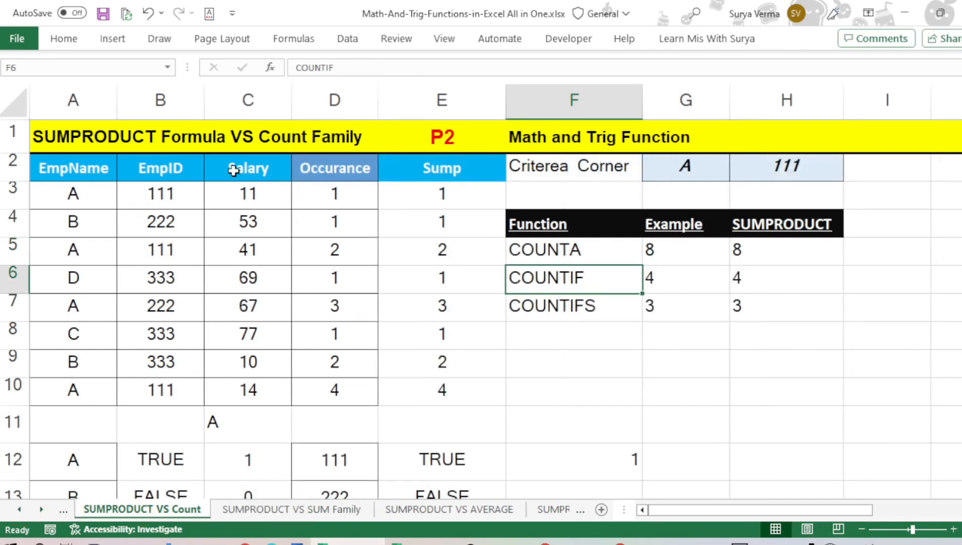
left_click(256, 507)
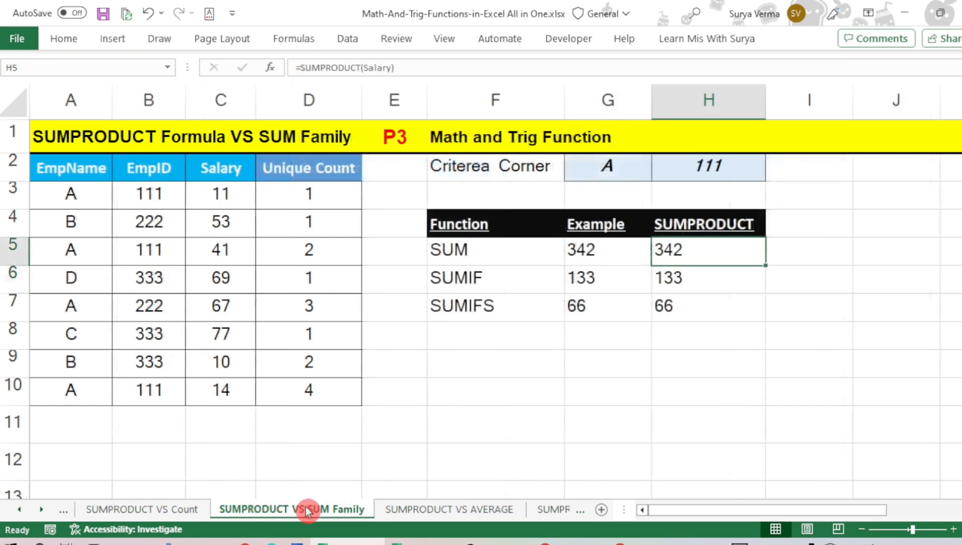
left_click(423, 511)
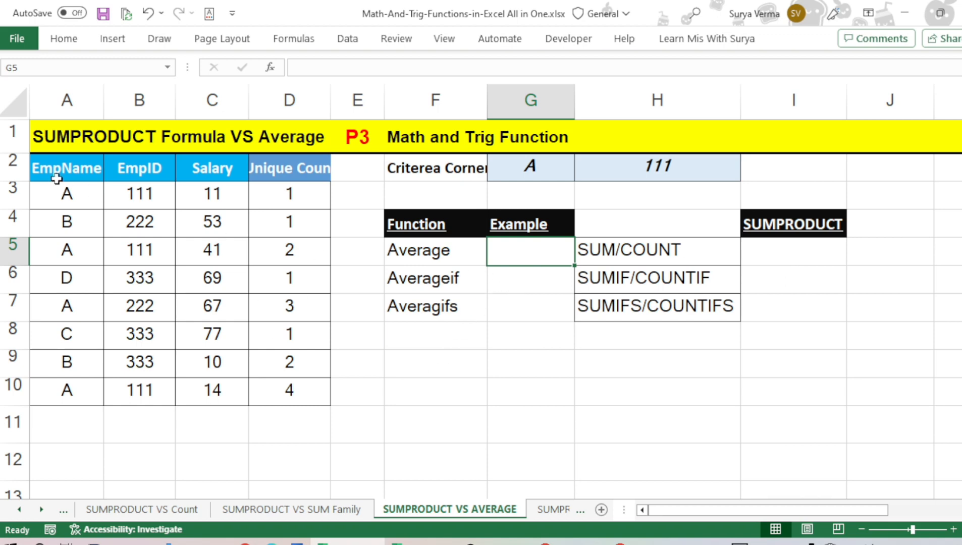
left_click_drag(52, 171, 209, 388)
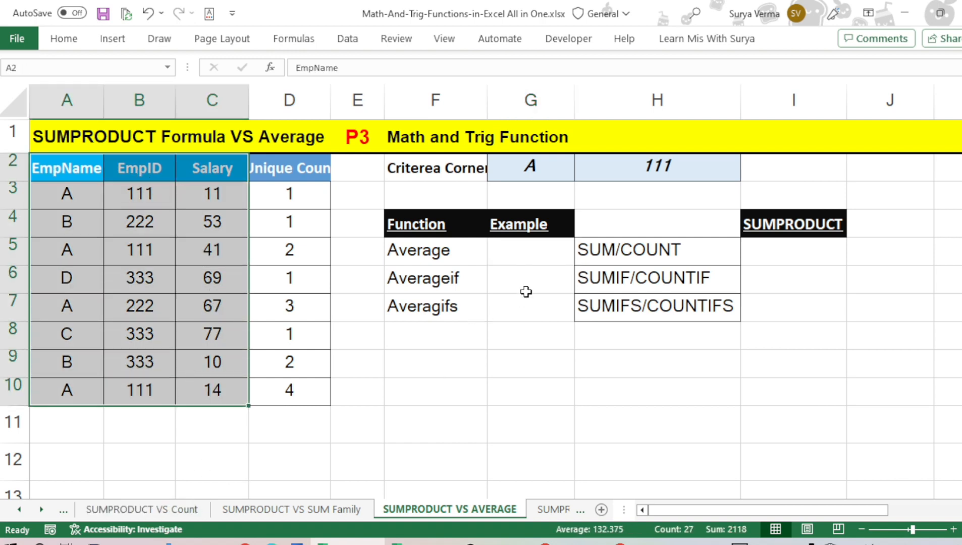
Calculate the average salary in G5 with =AVERAGE(Salary)
left_click(529, 253)
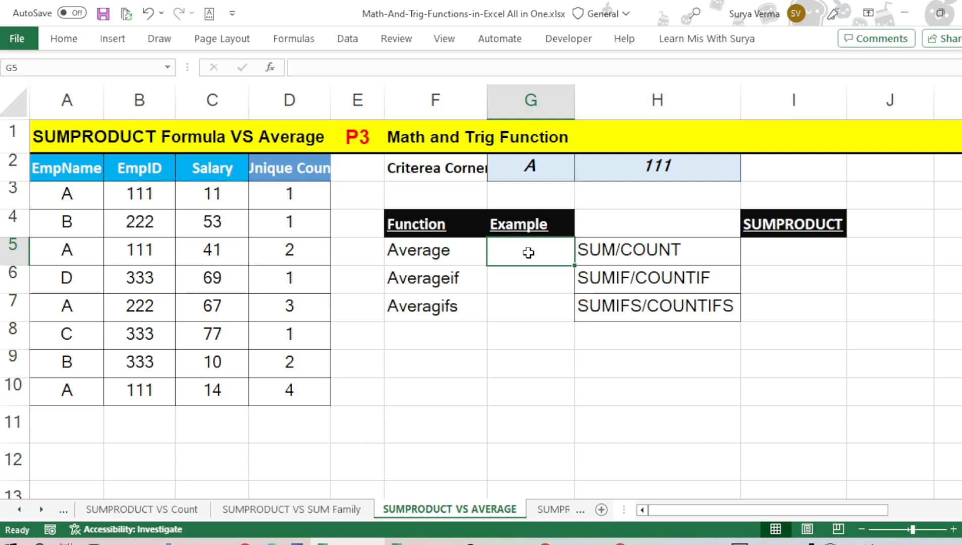
type("=aver")
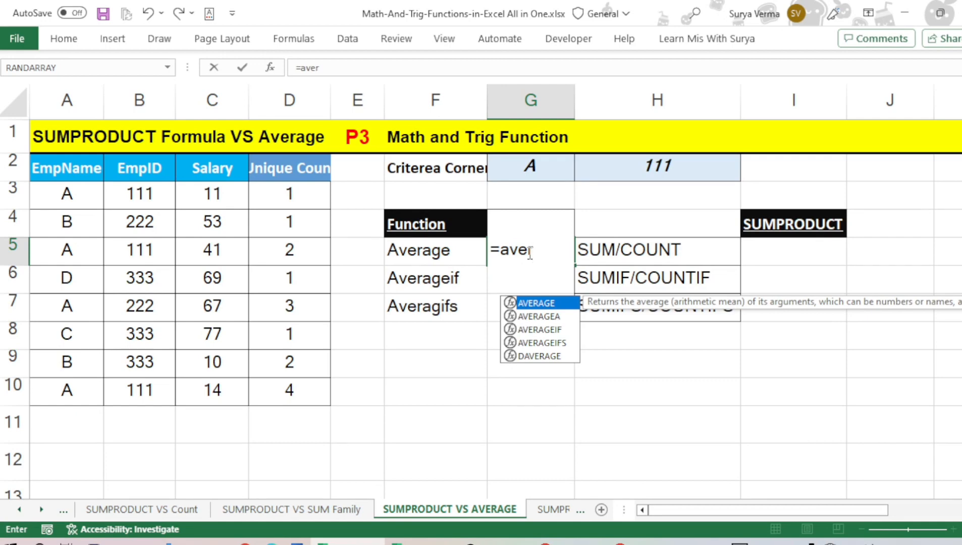
key("Tab")
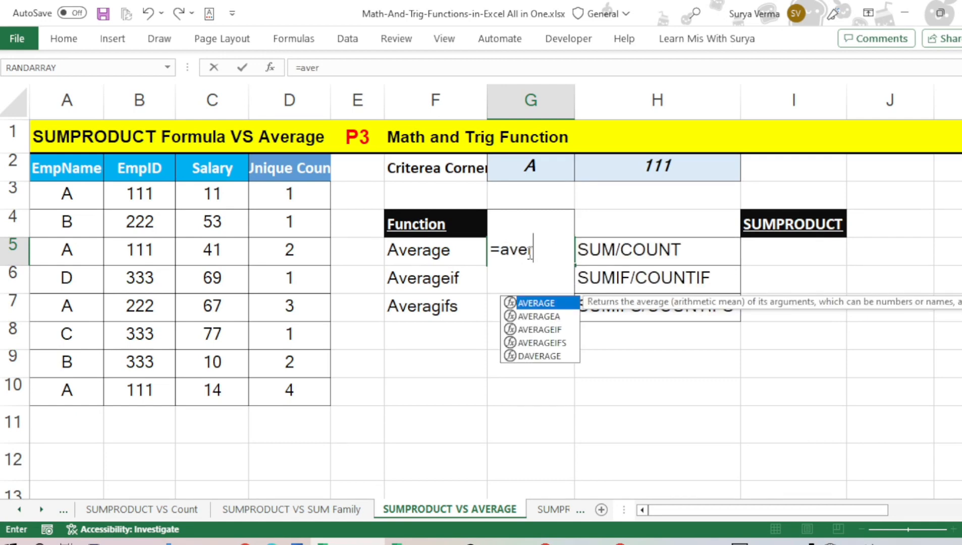
key("Tab")
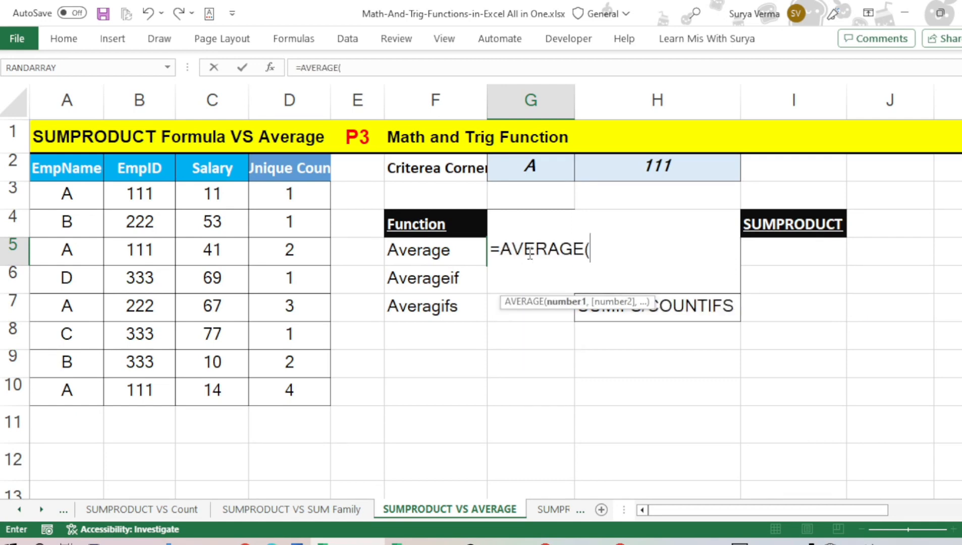
type("sal")
key("Tab")
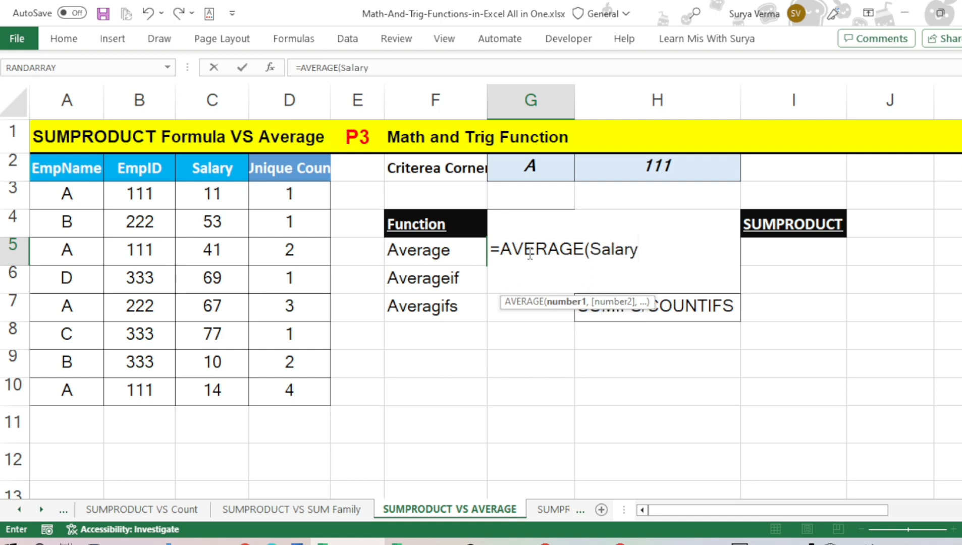
type(")")
key("Return")
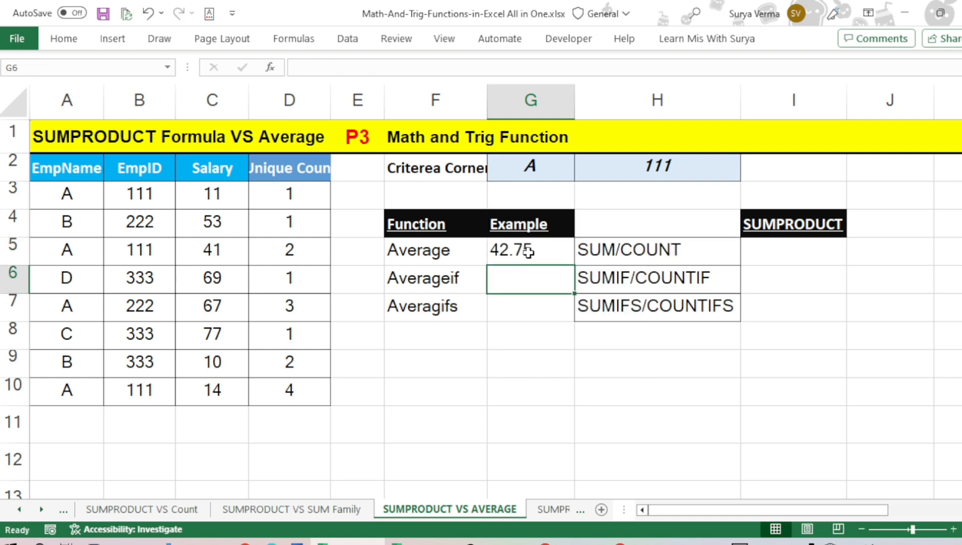
left_click(529, 253)
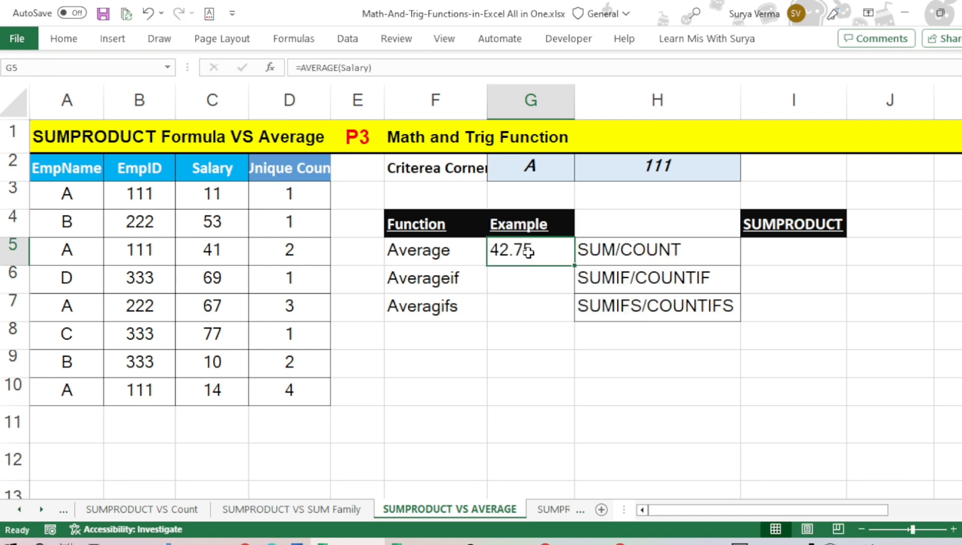
Total the salaries in I5, under the SUMPRODUCT heading, with =SUMPRODUCT(Salary)
left_click(816, 252)
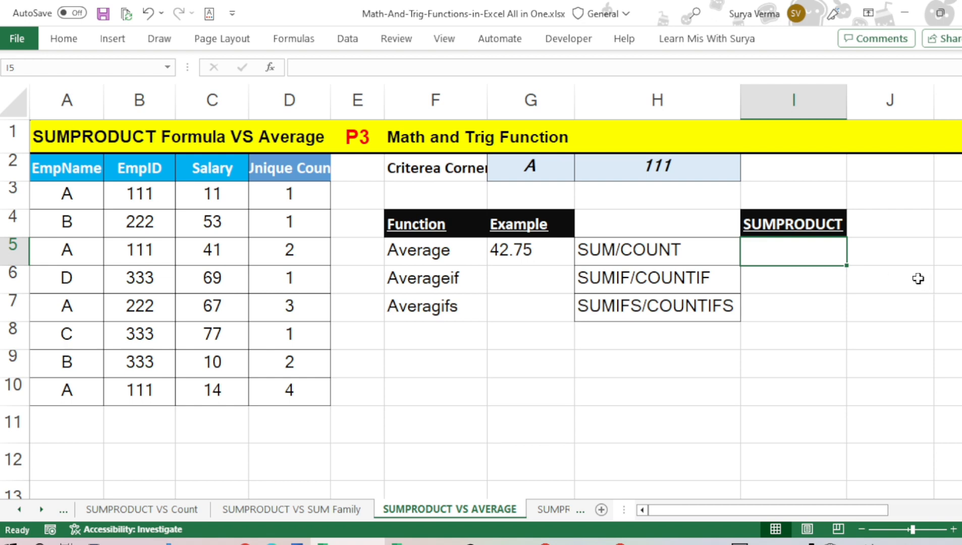
type("=sum")
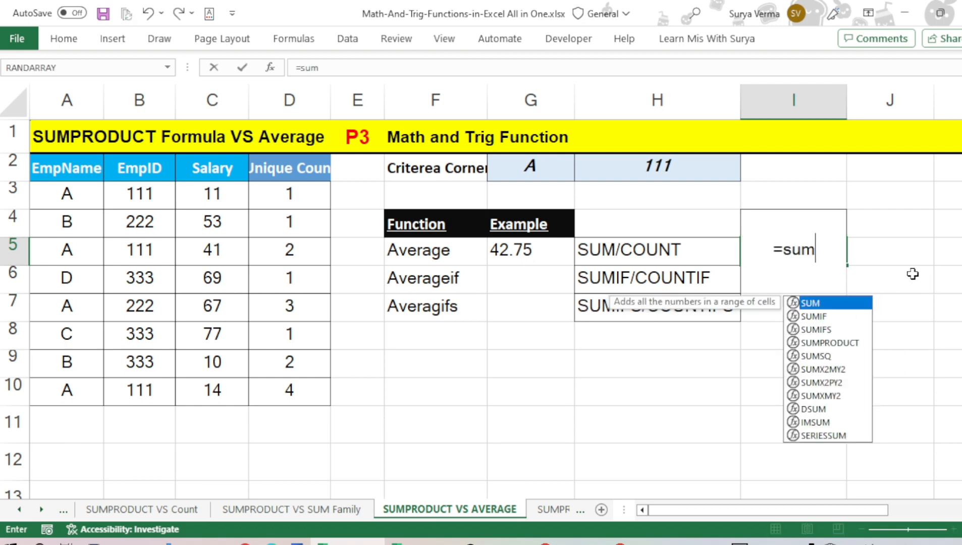
type("p")
key("Tab")
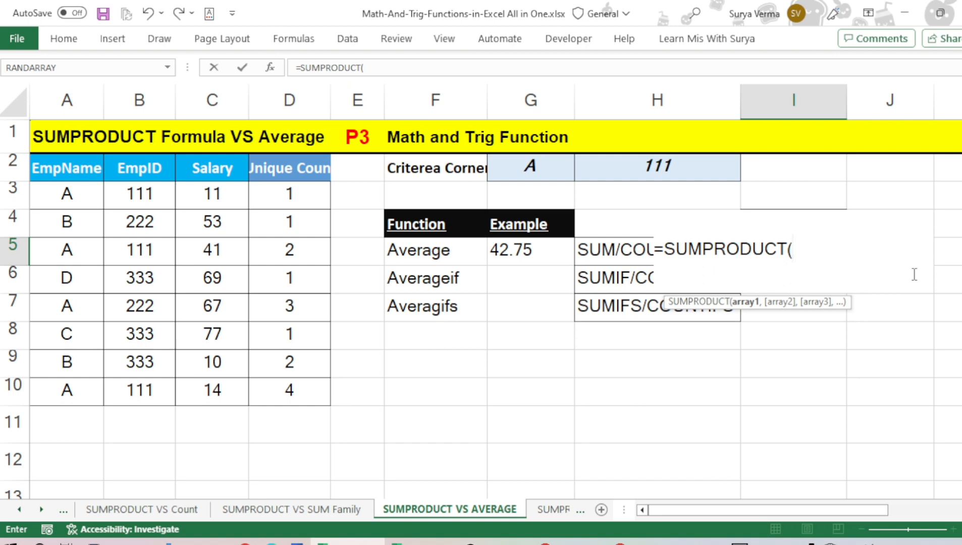
type("sal")
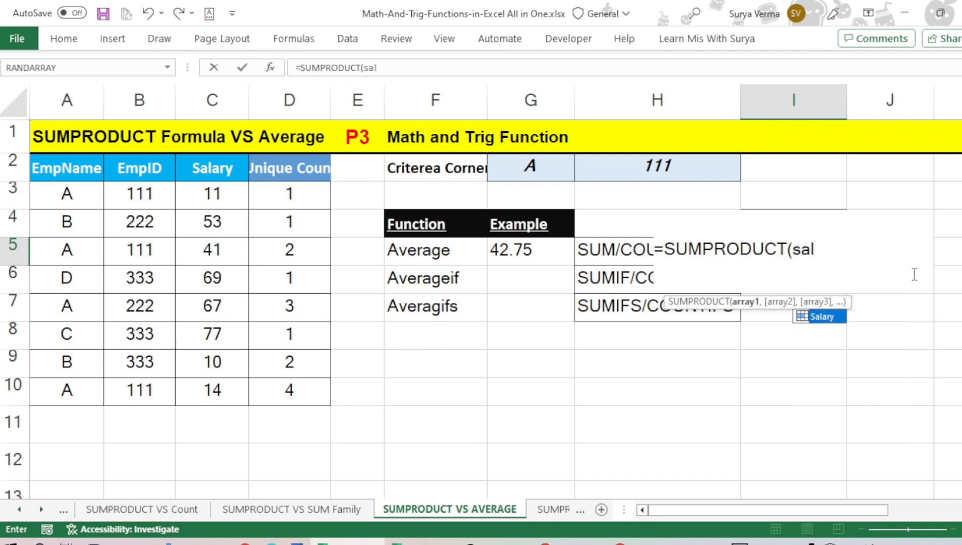
key("Tab")
type(")")
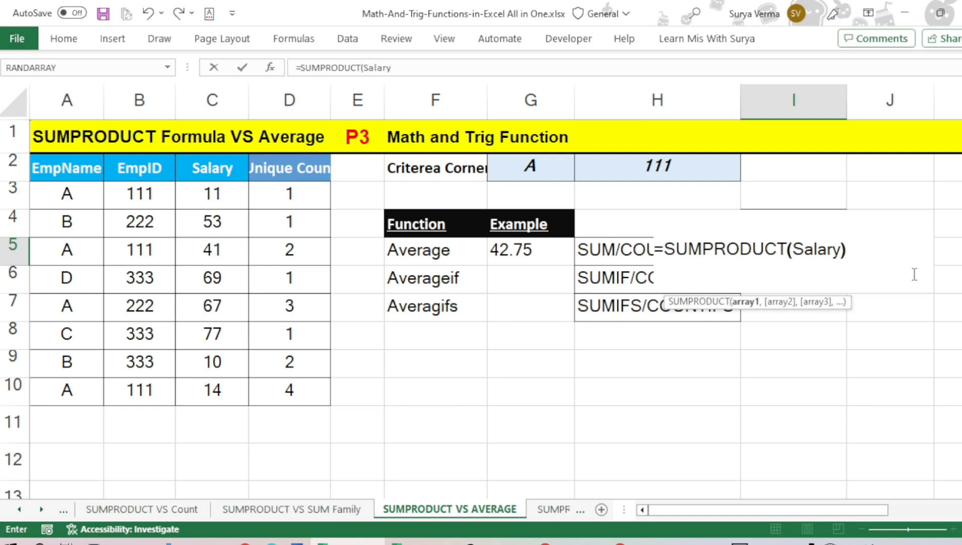
key("Return")
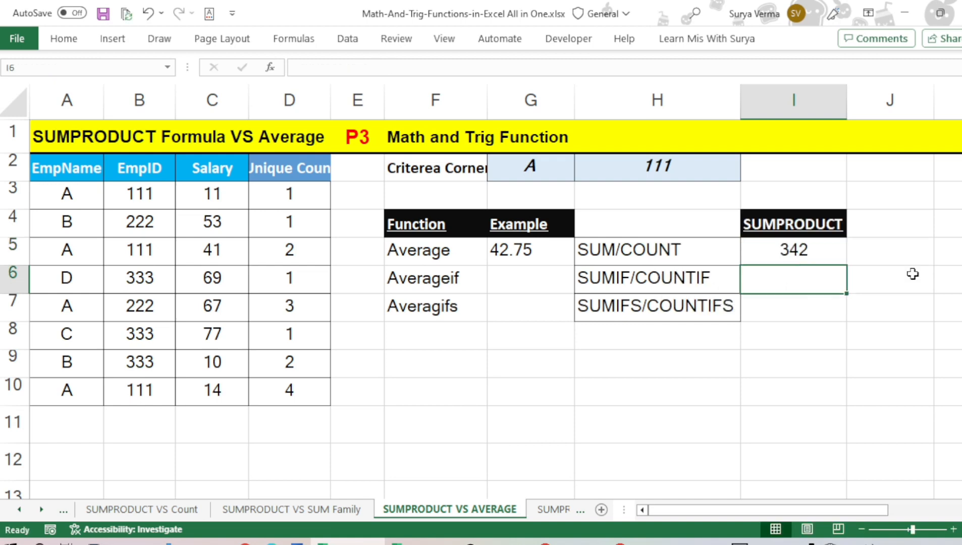
Compare the salary values in C3:C10 with the formula results in I5 and G5
key("Up")
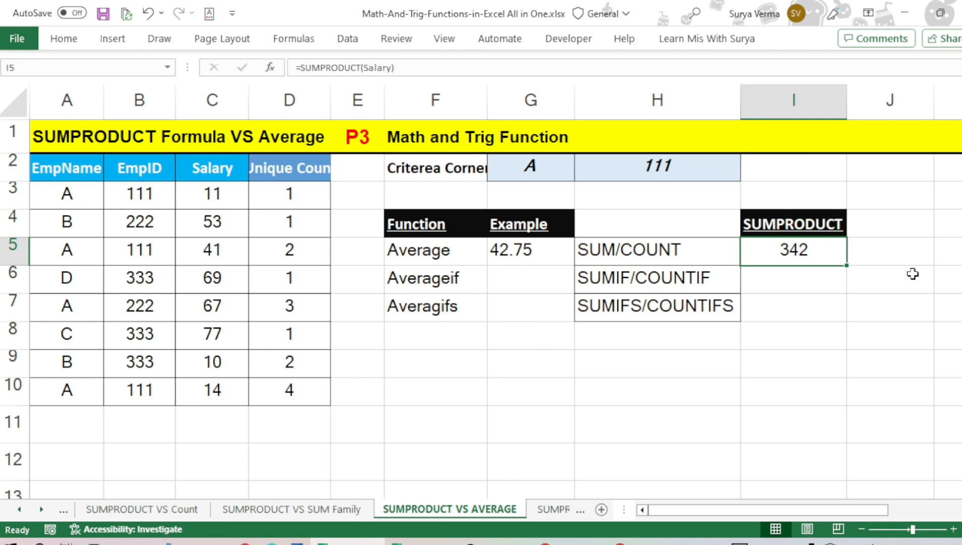
left_click_drag(198, 203, 217, 390)
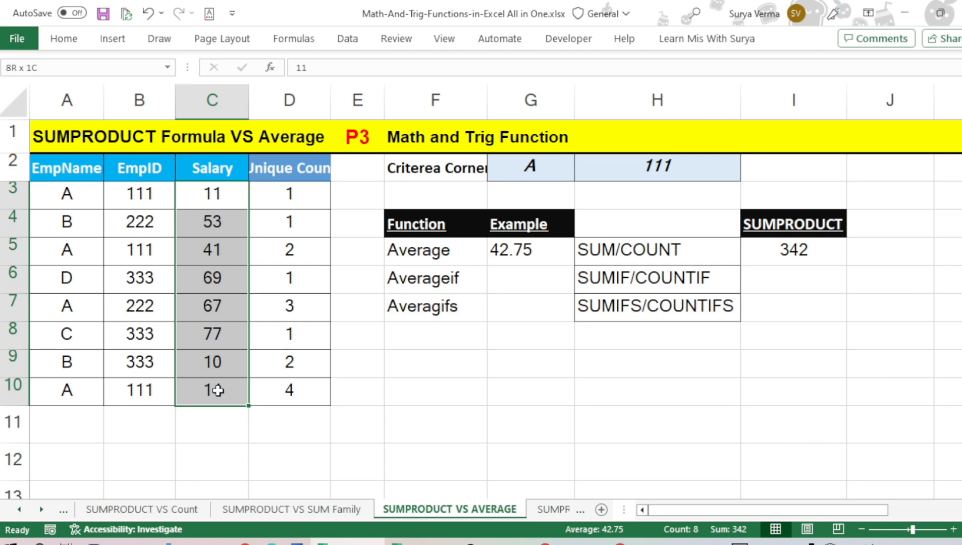
left_click(502, 256)
Extend the formula in I5 with a division by a second SUMPRODUCT function
left_click(799, 249)
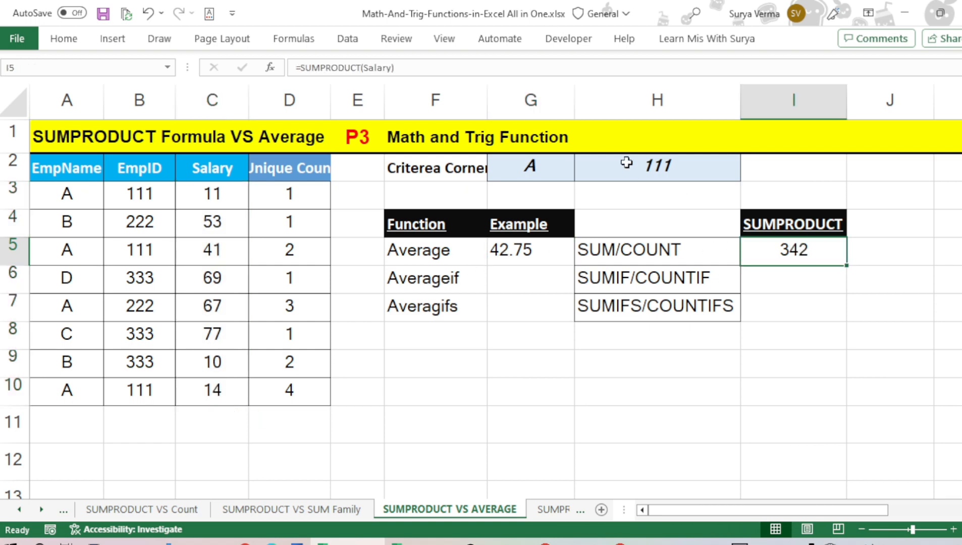
key("F2")
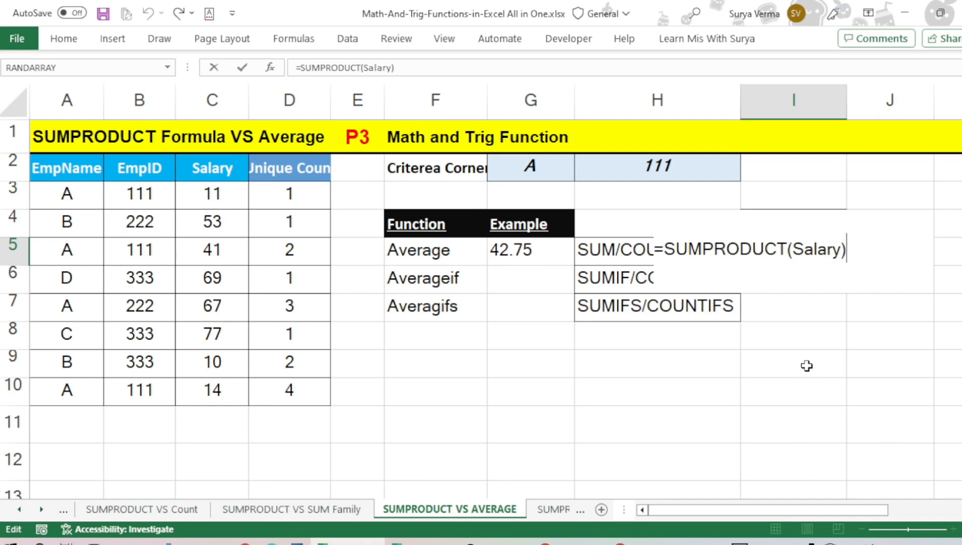
type("/sump")
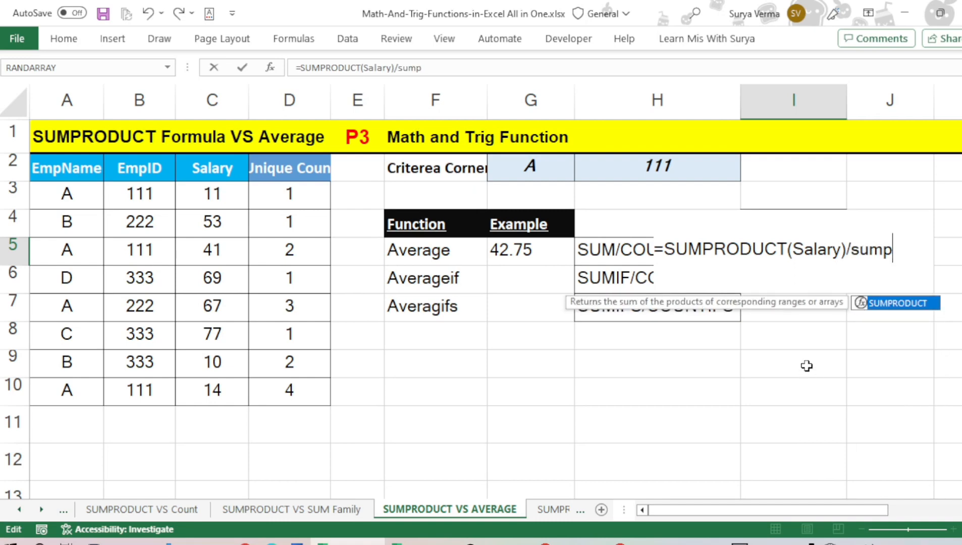
key("Tab")
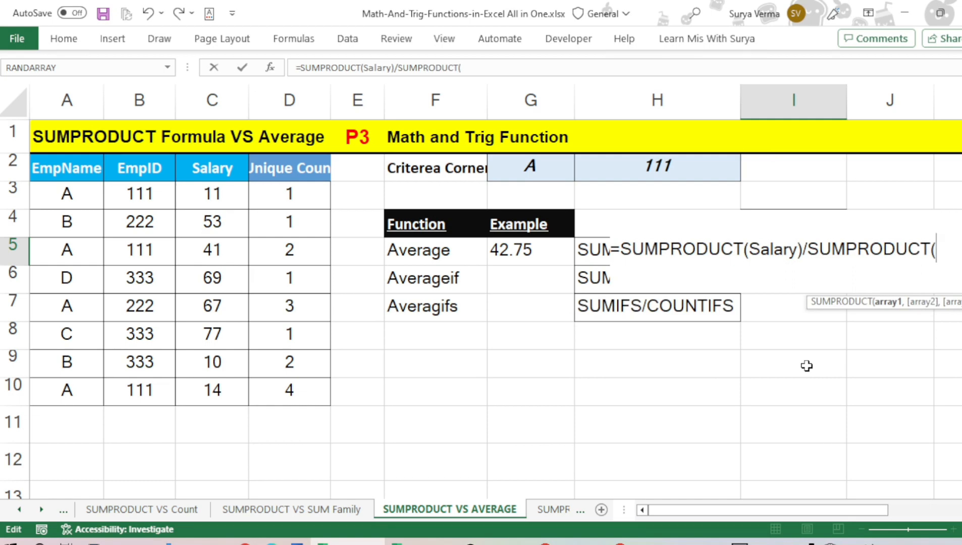
Complete the divisor in I5 with --(Salary=Salary), making the formula =SUMPRODUCT(Salary)/SUMPRODUCT(--(Salary=Salary))
type("--(")
type("sal")
key("Tab")
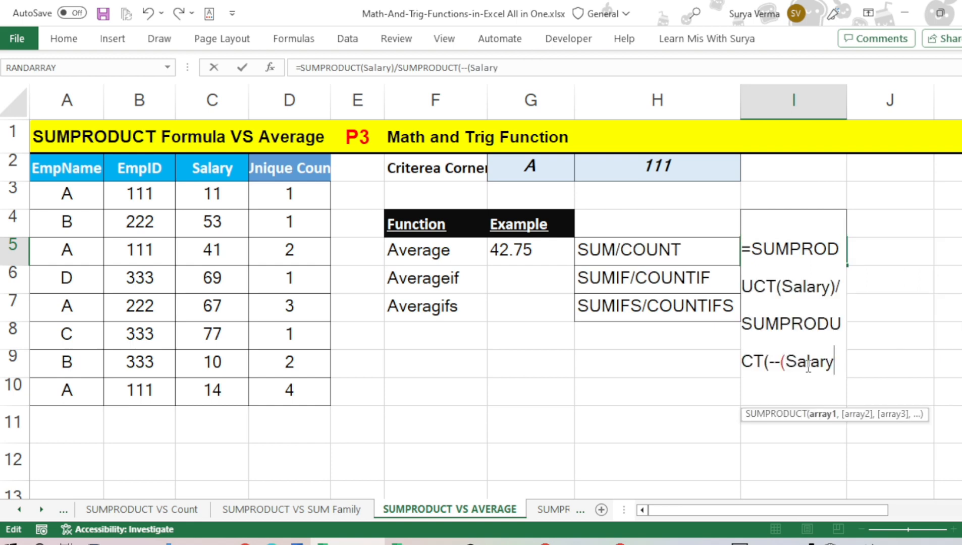
type("=sal")
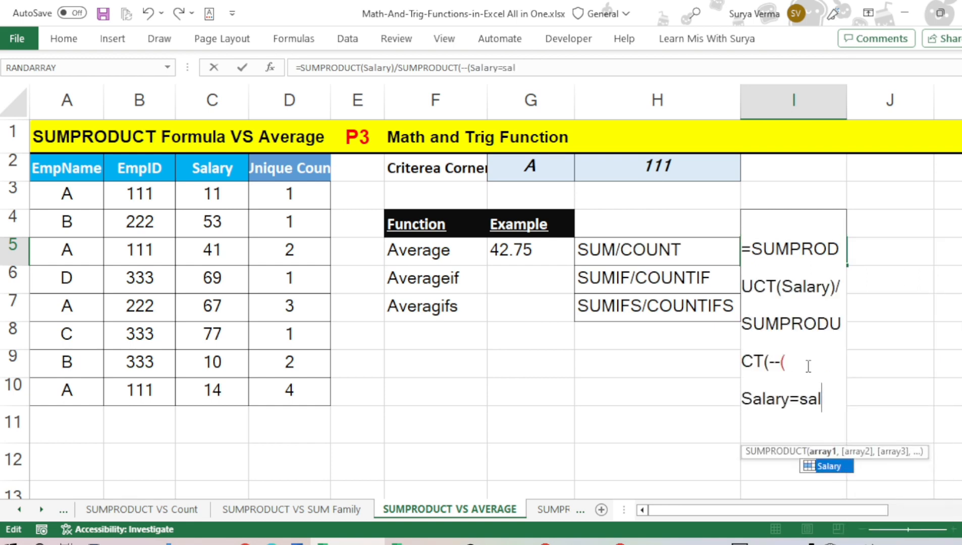
key("Tab")
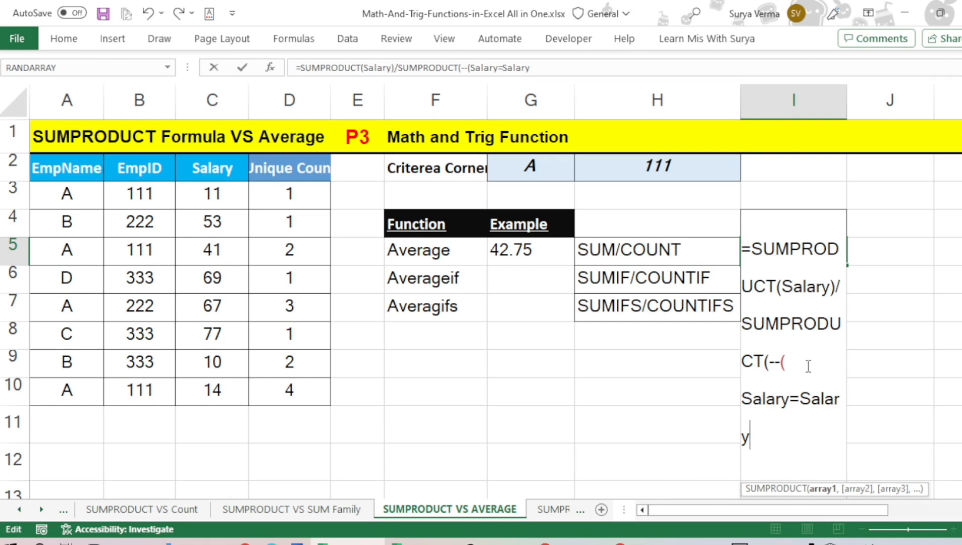
type("))")
key("Return")
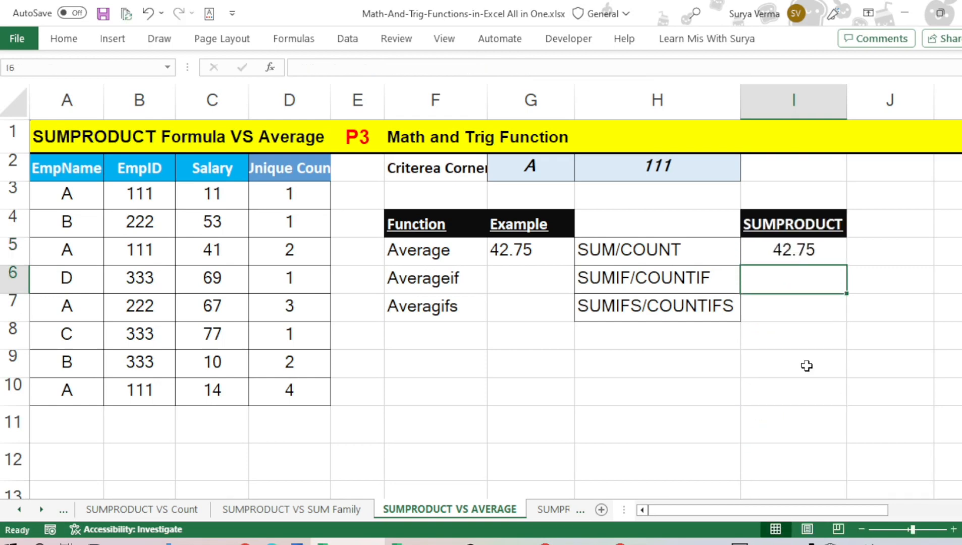
key("Up")
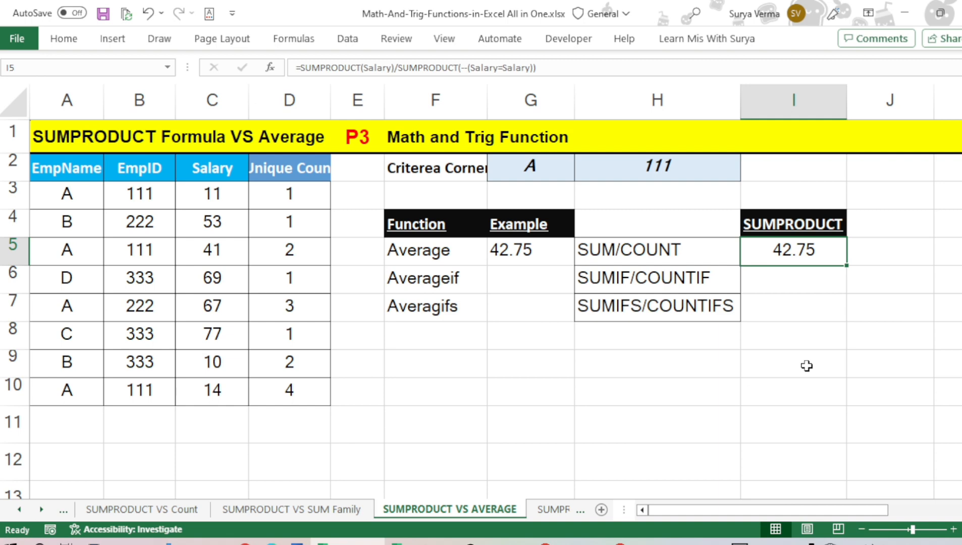
Start an AVERAGEIF formula in G6, in the Averageif row, with EmpName as the range
key("Down")
key("Left")
key("Left")
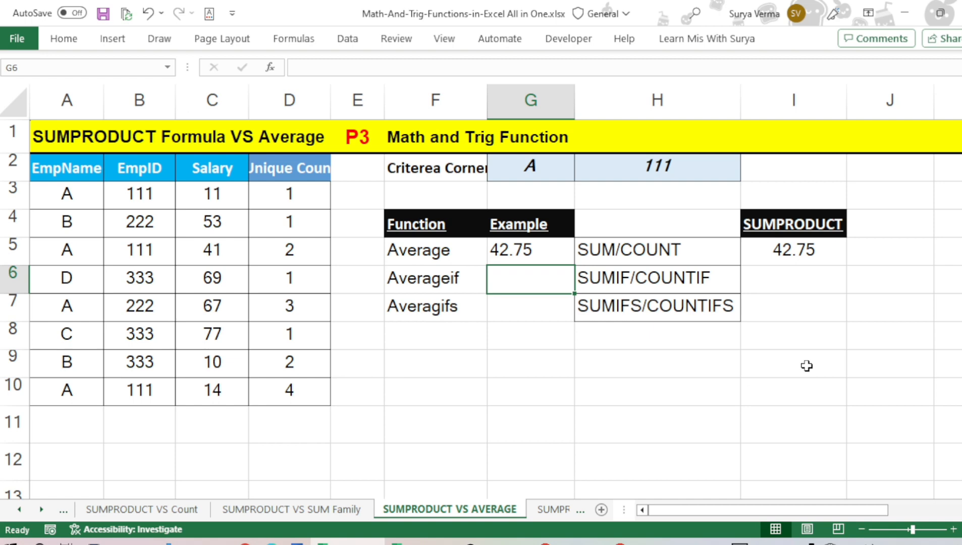
type("=aver")
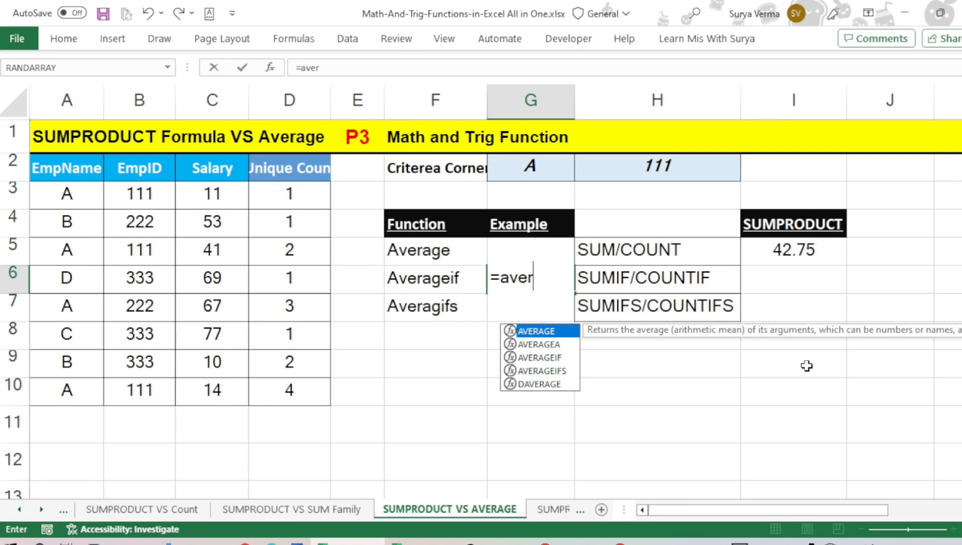
key("Down")
key("Down")
key("Tab")
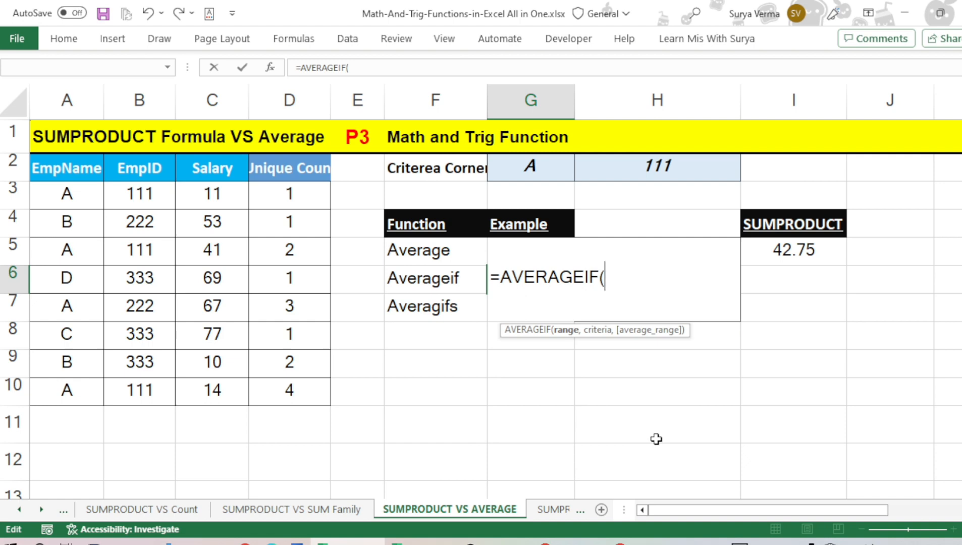
type("em")
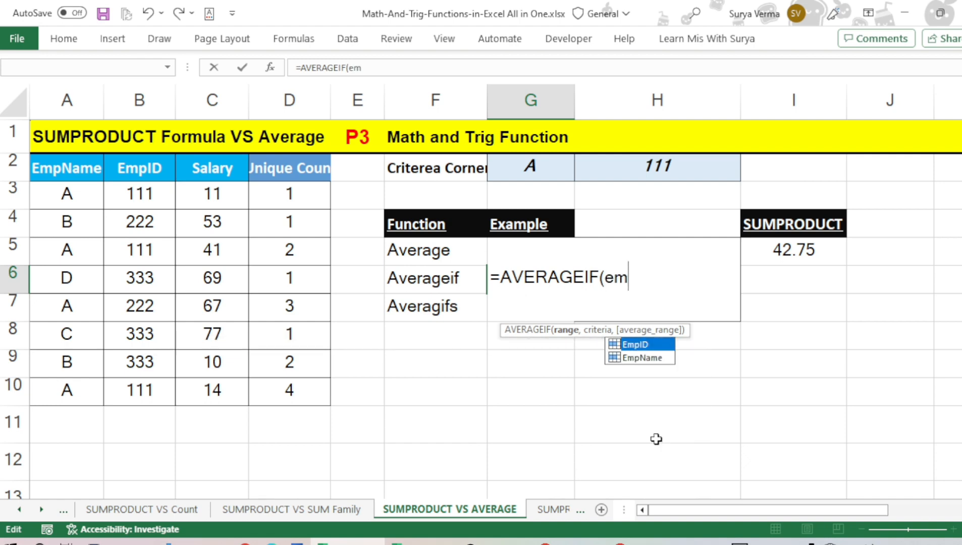
key("Down")
key("Tab")
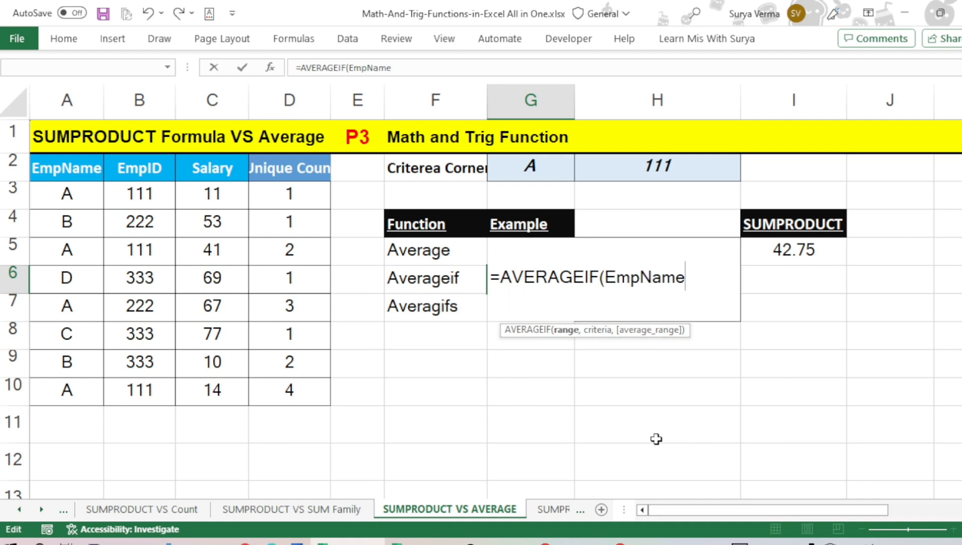
Complete the G6 formula with the criterion "A" and Salary as the average range, making it =AVERAGEIF(EmpName,"A",Salary)
type(",\"A")
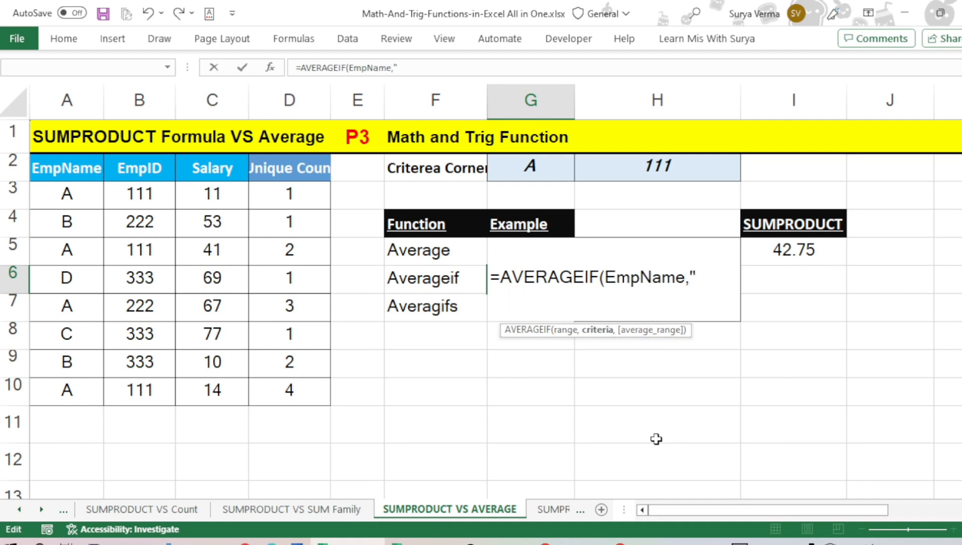
type("\",")
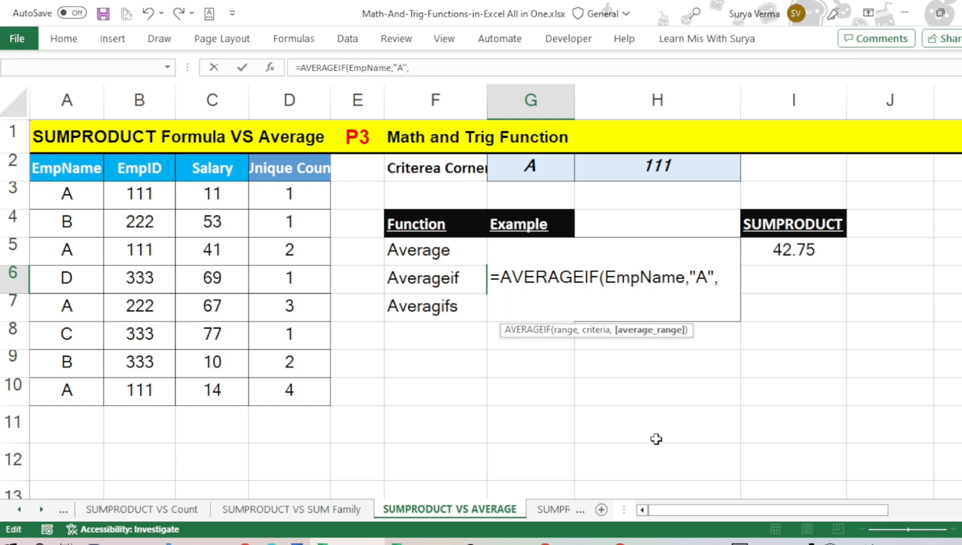
type("sal")
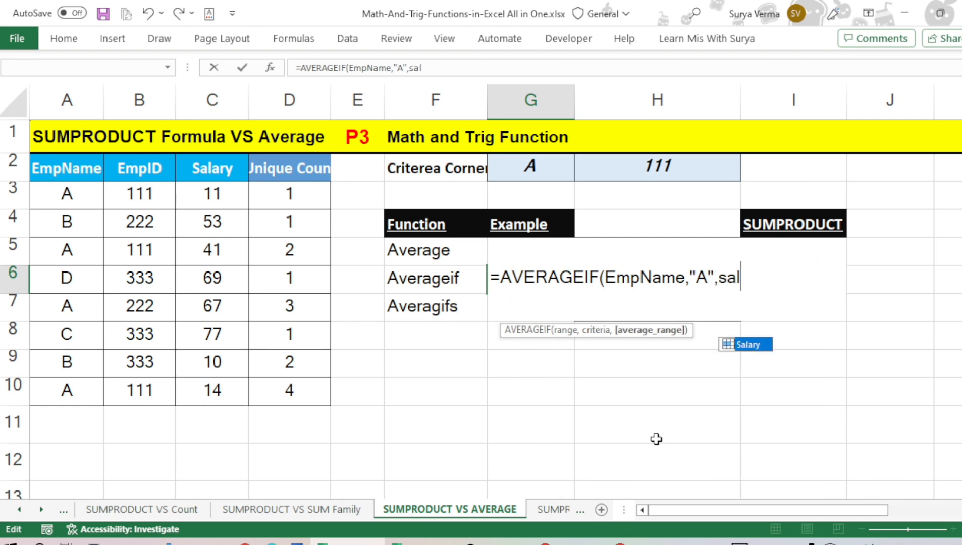
key("Tab")
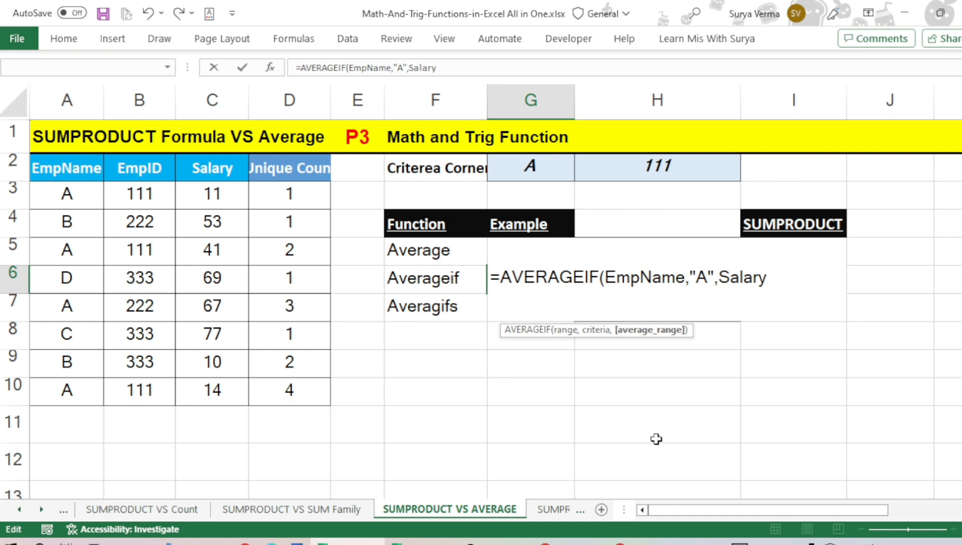
type(")")
key("Return")
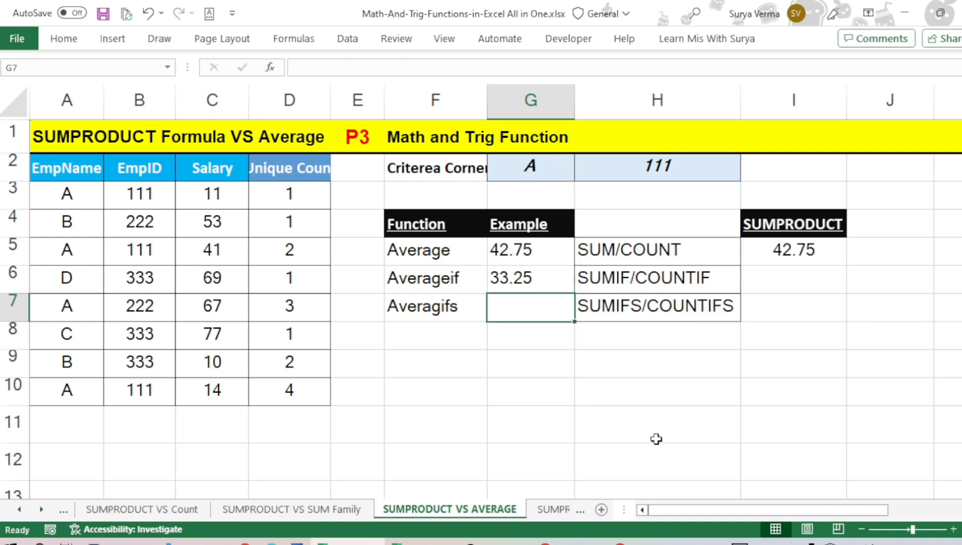
Check the average of employee A's salaries in C3, C5, C7 and C10 against the formula result in G6
key("Up")
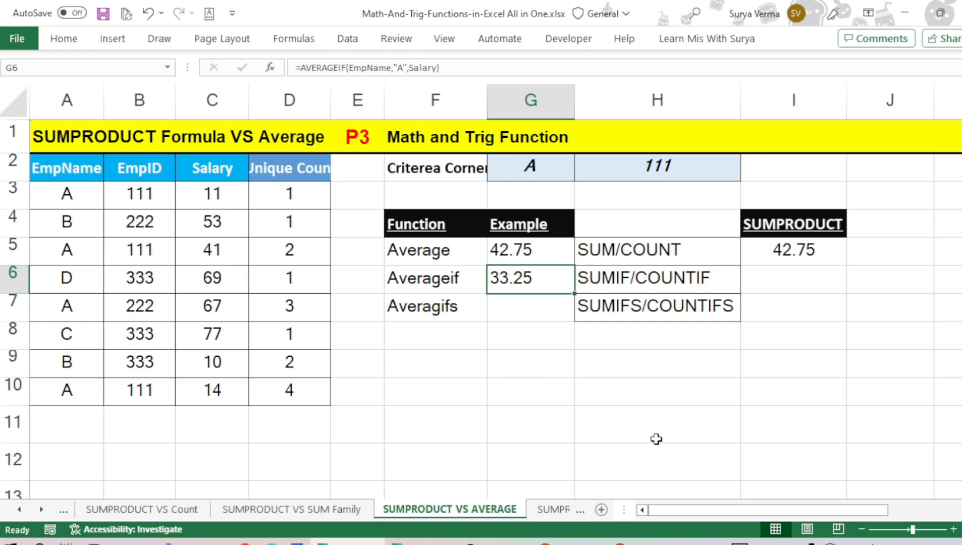
left_click(207, 196)
left_click(209, 251, "ctrl")
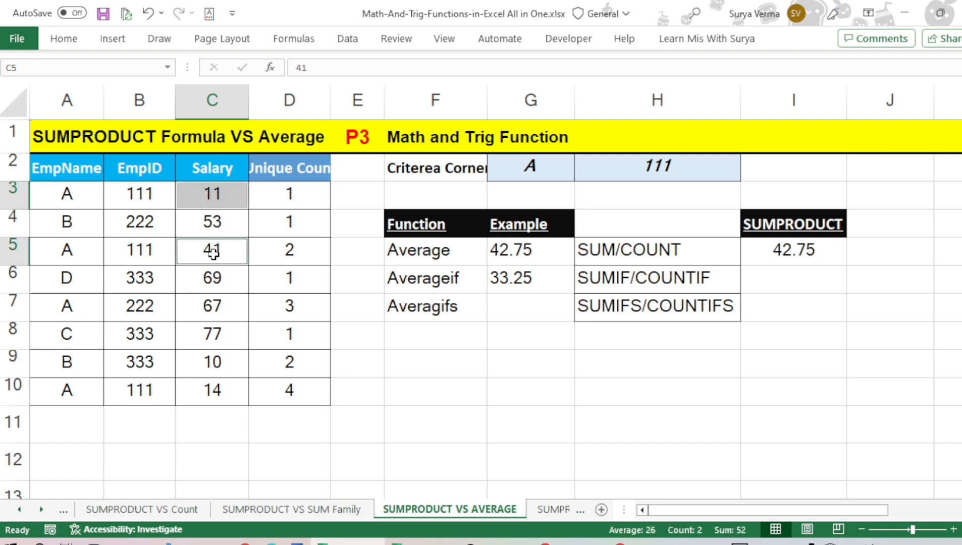
left_click(207, 307, "ctrl")
left_click(210, 390, "ctrl")
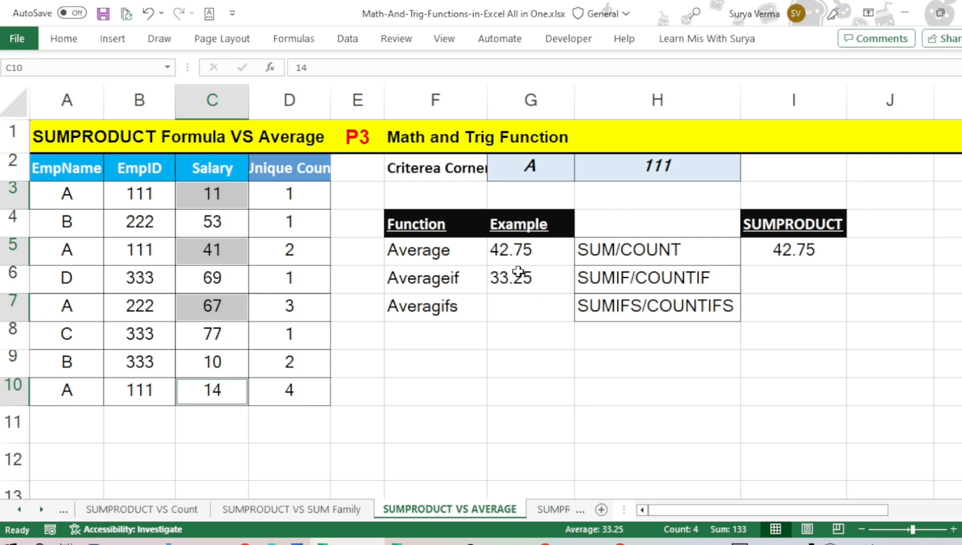
Start a SUMPRODUCT formula in I6 with the condition (EmpName="A") followed by a multiplication
left_click(784, 276)
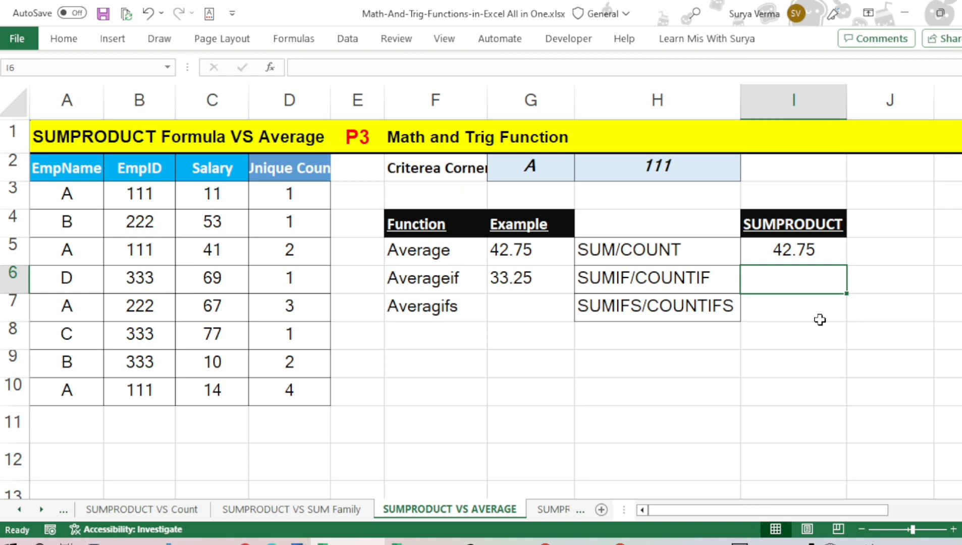
type("=sump")
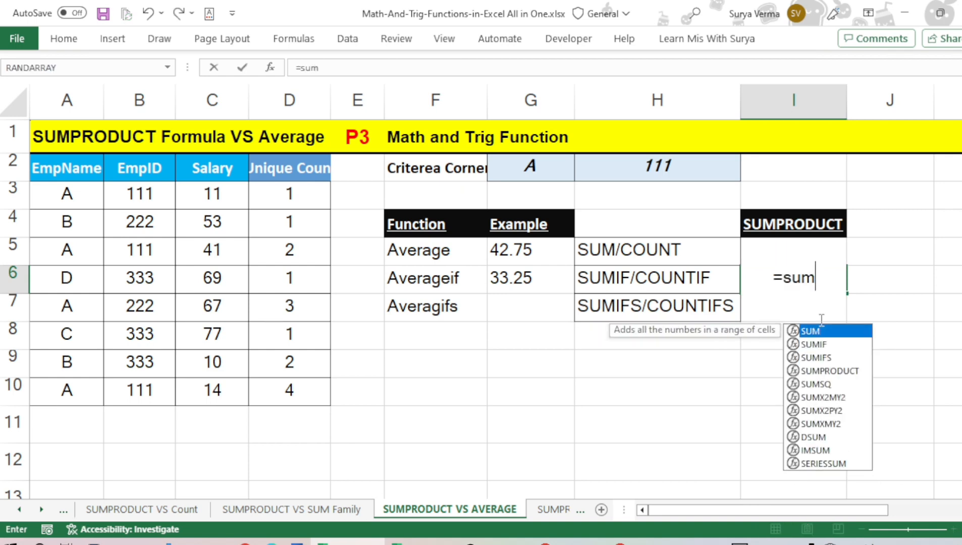
key("Tab")
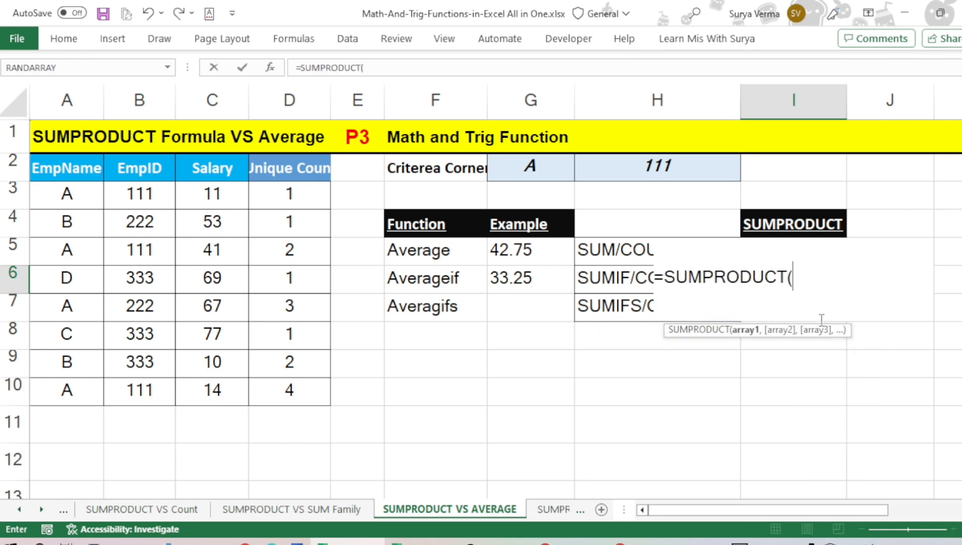
type("(")
type("emp")
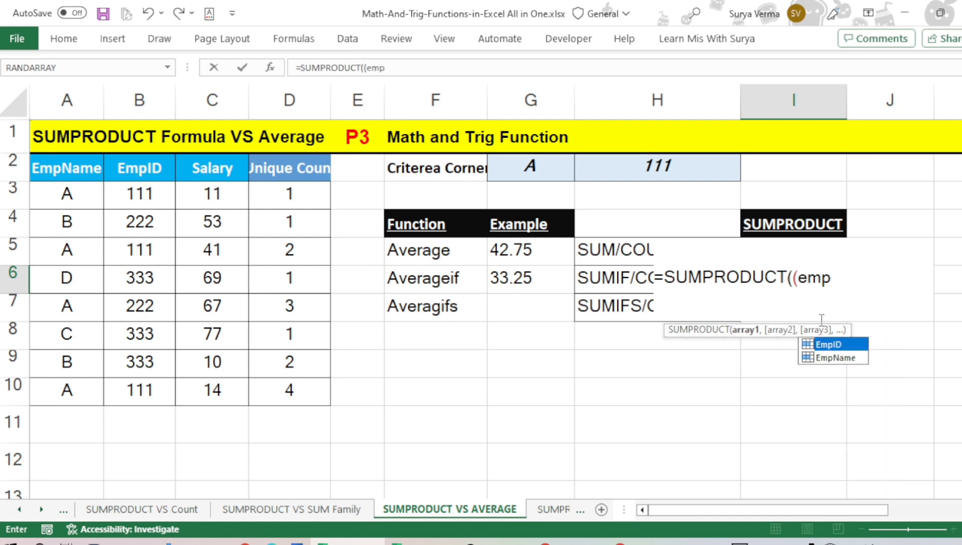
key("Down")
key("Tab")
type("=")
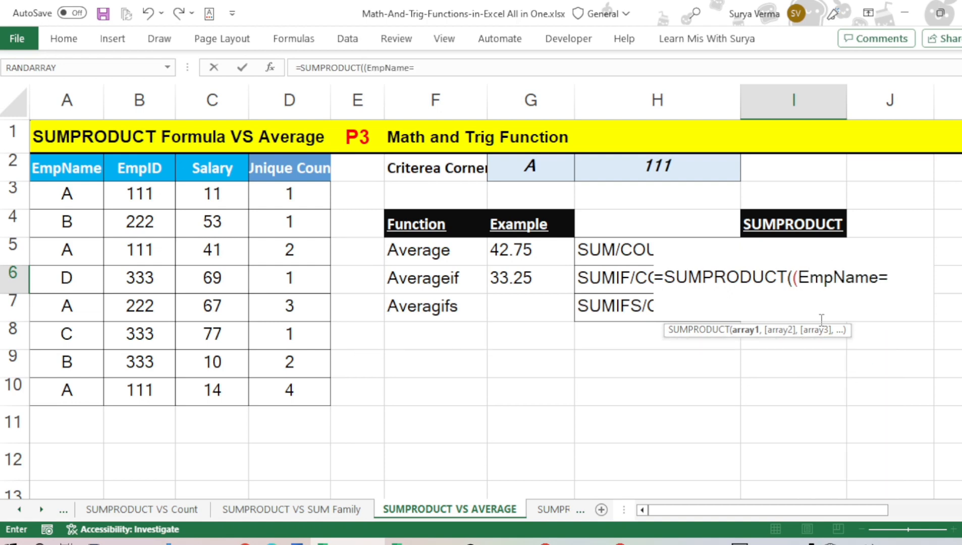
type("\"A\")*(")
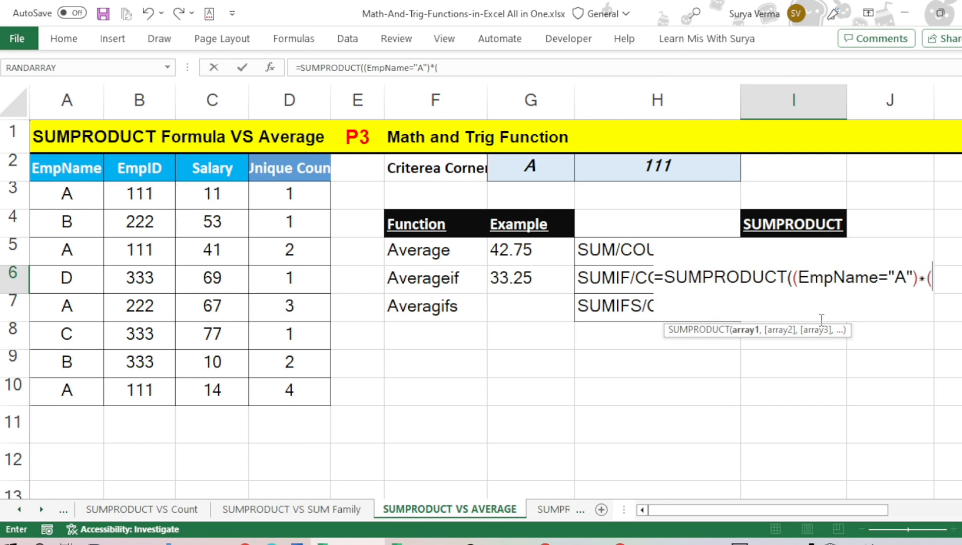
type("sal")
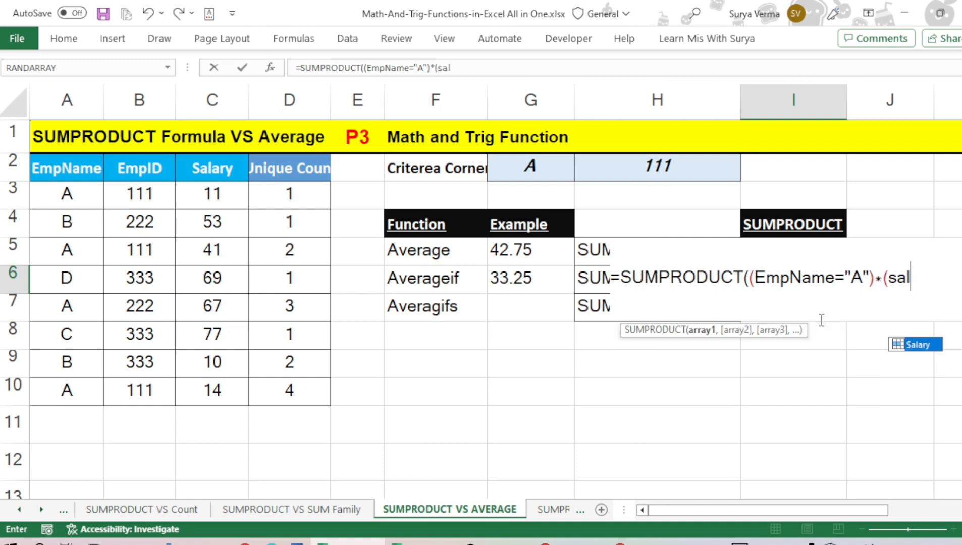
Complete the I6 formula with Salary as the multiplied array, making it =SUMPRODUCT((EmpName="A")*(Salary))
key("Tab")
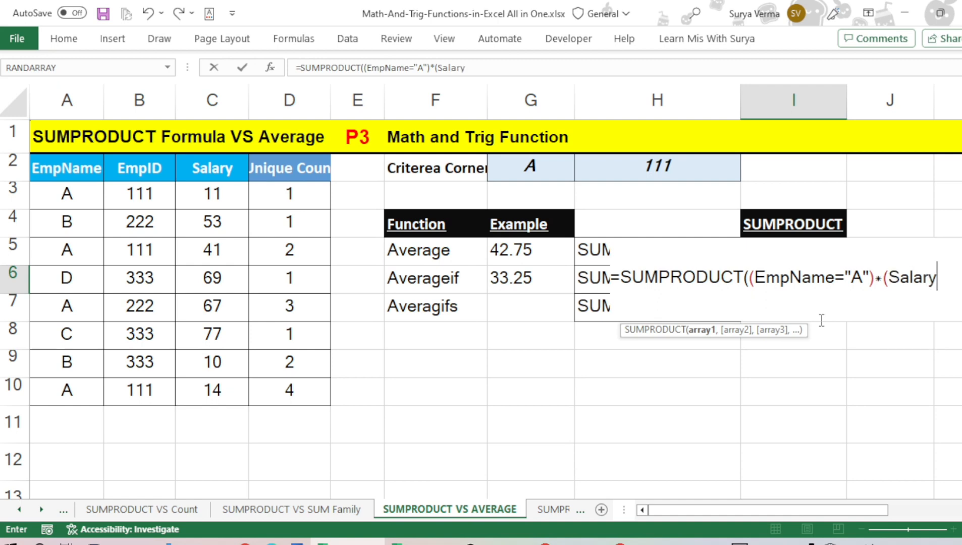
type("))")
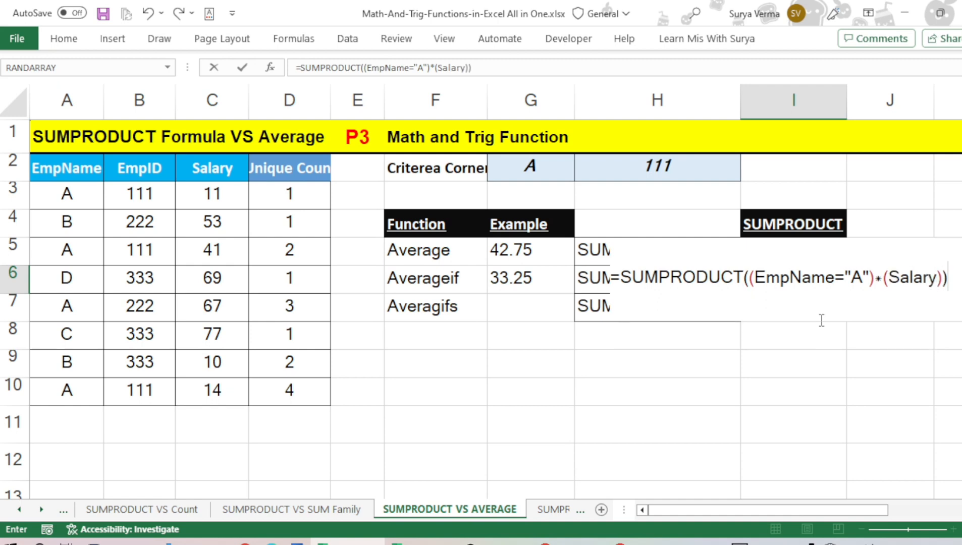
key("Return")
key("Up")
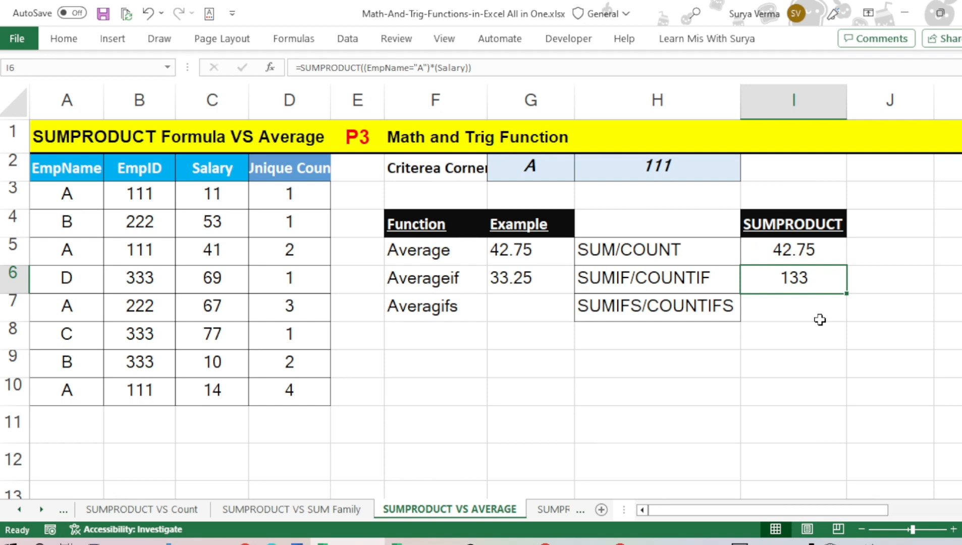
Extend the formula in I6 with a division by a second SUMPRODUCT function
key("F2")
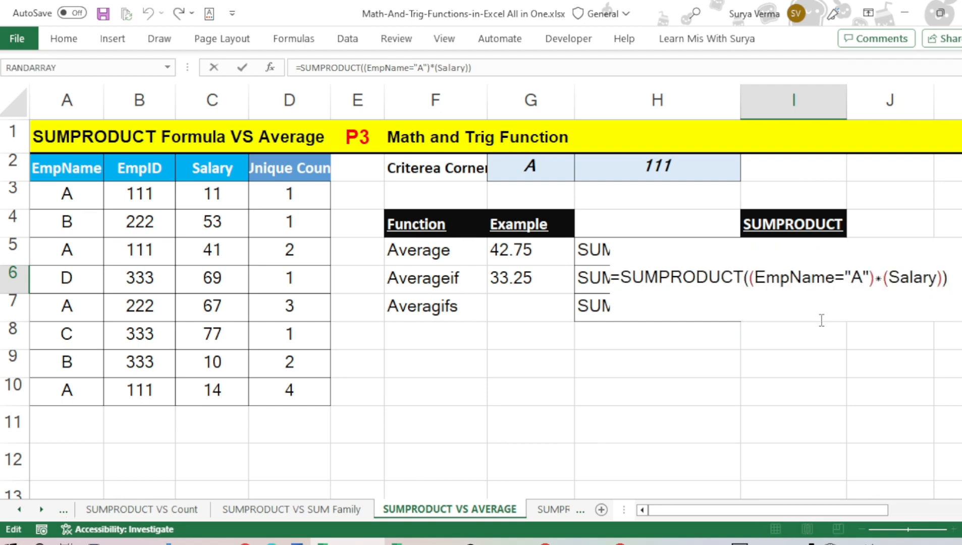
type("/")
type("sump")
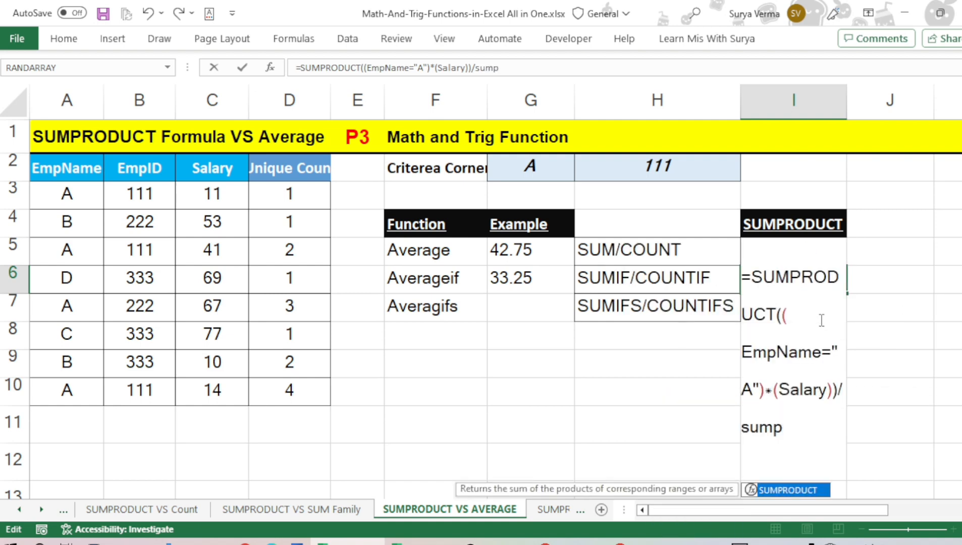
key("Tab")
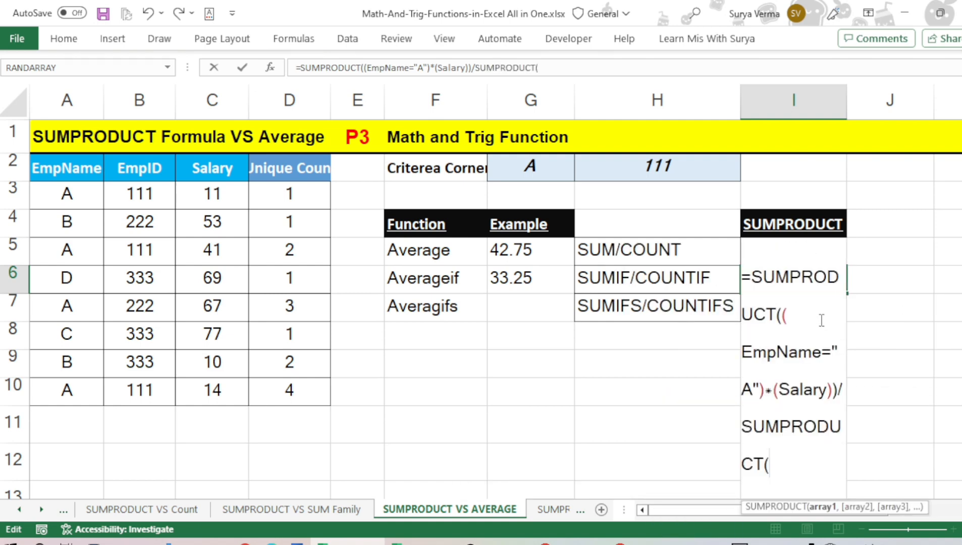
Complete the divisor in I6 with --(EmpName="A"), making the formula =SUMPRODUCT((EmpName="A")*(Salary))/SUMPRODUCT(--(EmpName="A"))
type("--(")
type("emp")
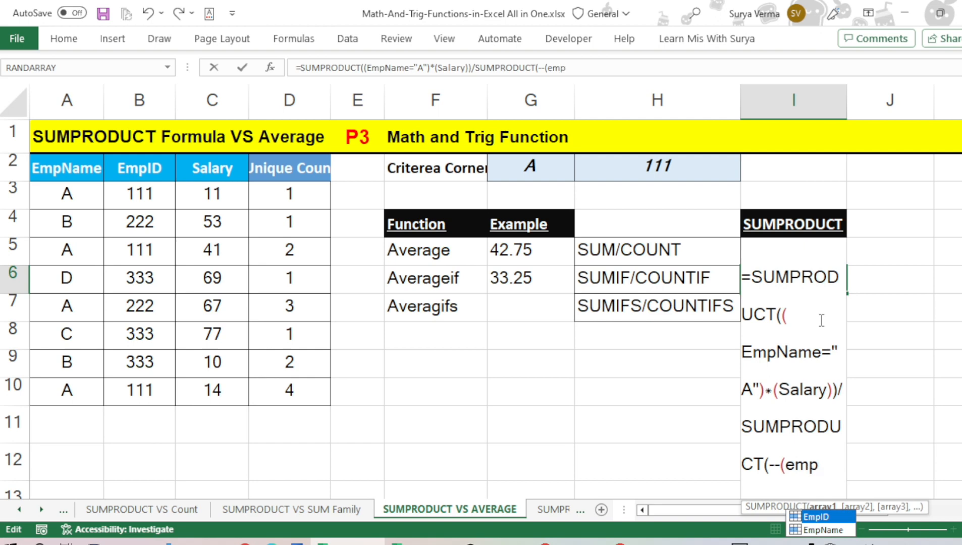
key("Down")
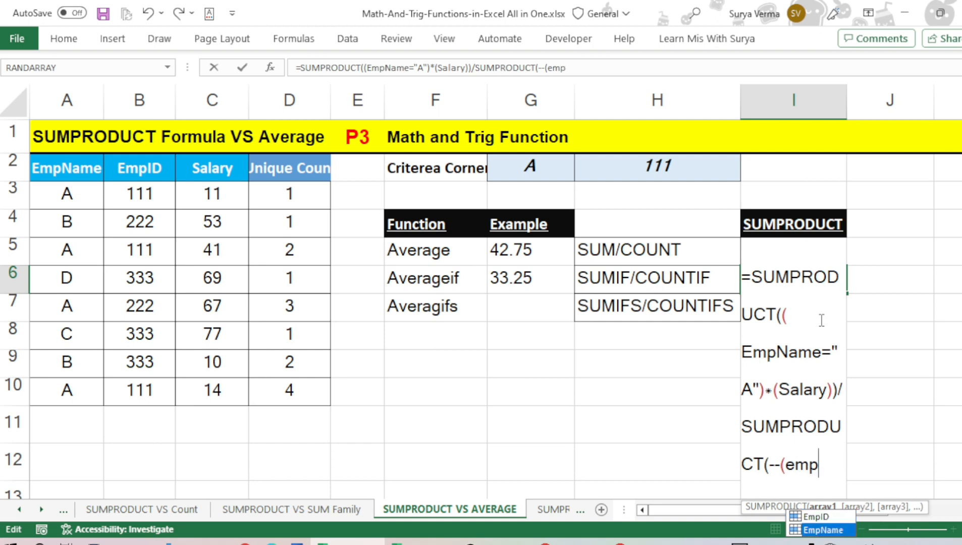
key("Tab")
type("=\"A\"")
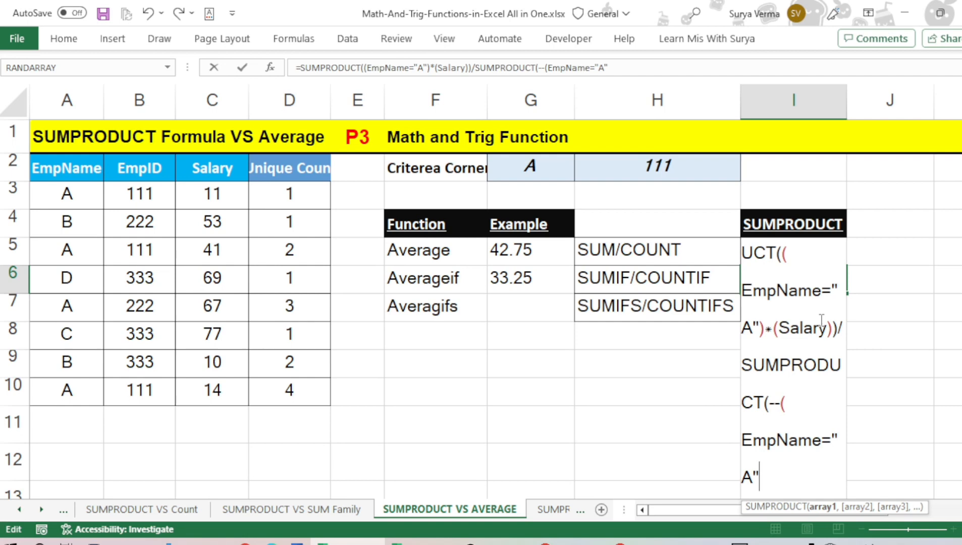
type(")*(")
key("BackSpace")
key("BackSpace")
type(")")
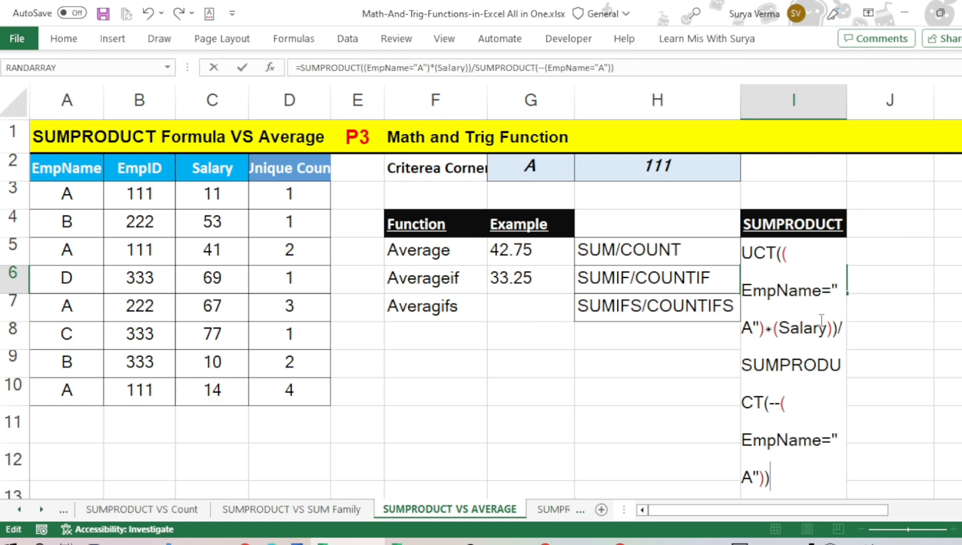
key("Return")
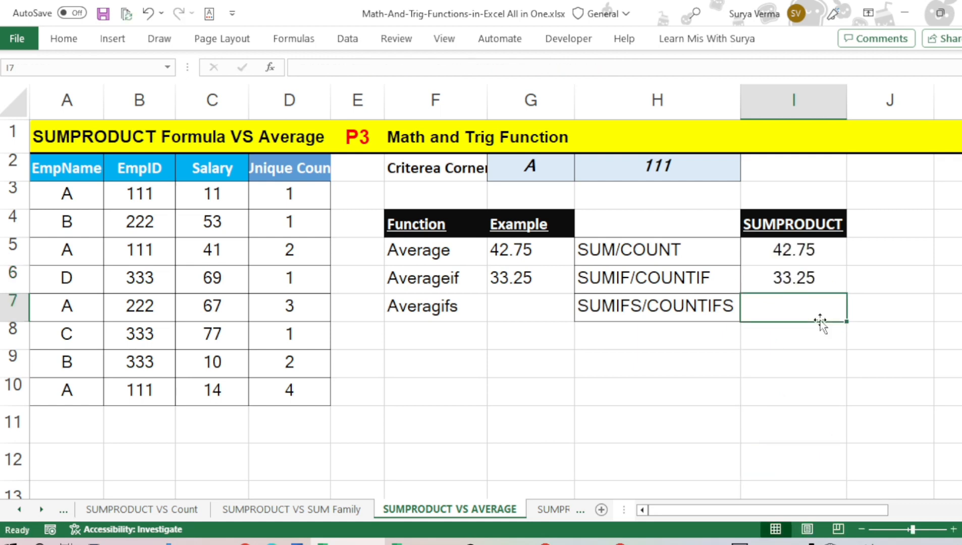
key("Up")
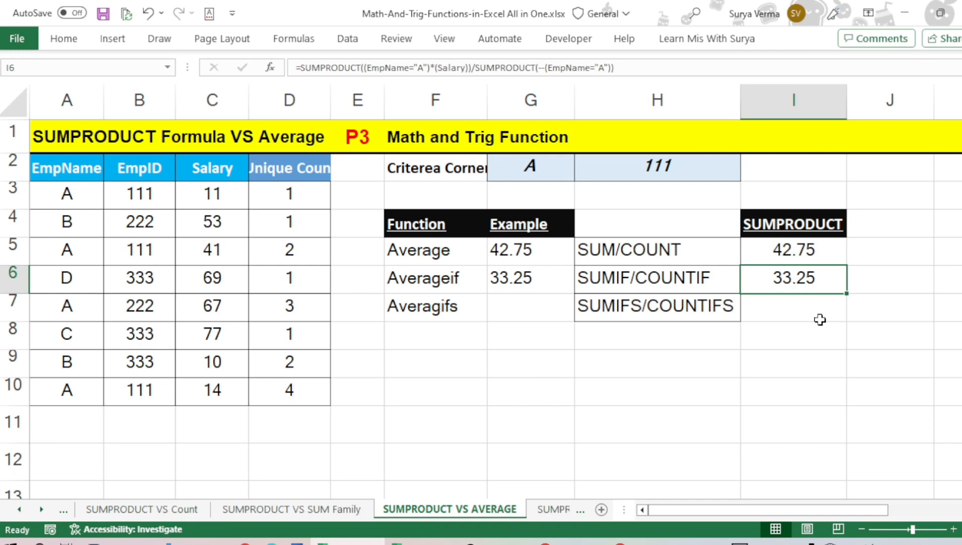
Start an AVERAGEIFS formula in G7 with Salary as the average range
left_click(821, 318)
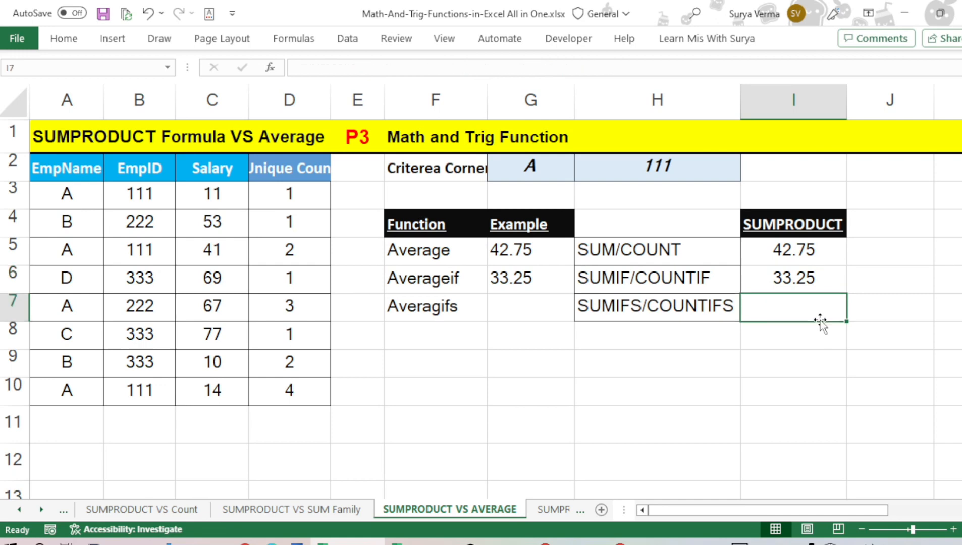
key("Left")
key("Left")
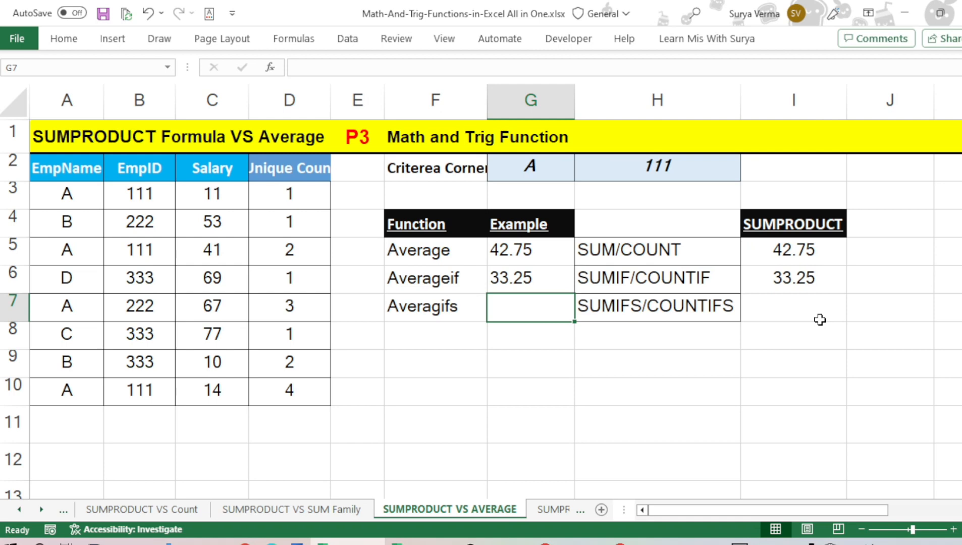
type("=aver")
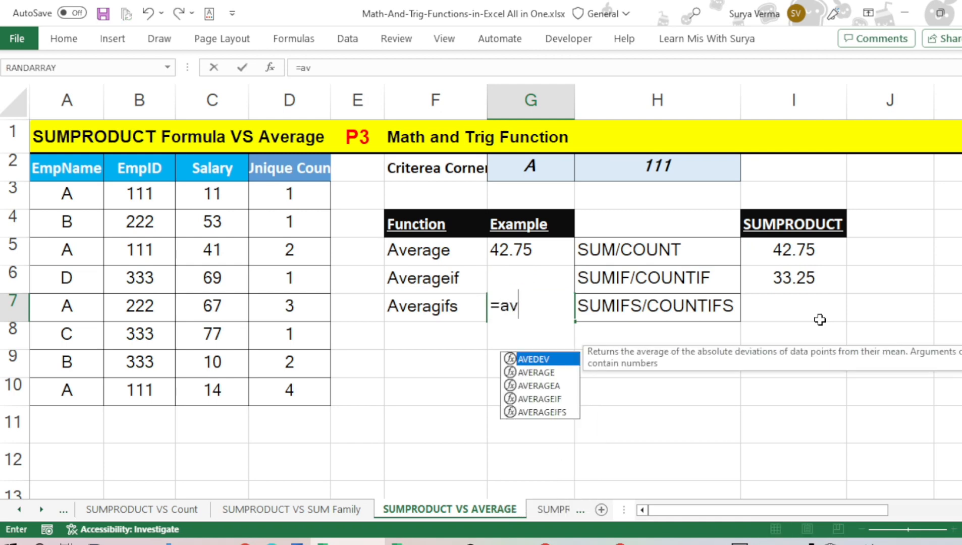
key("Down")
key("Down")
key("Down")
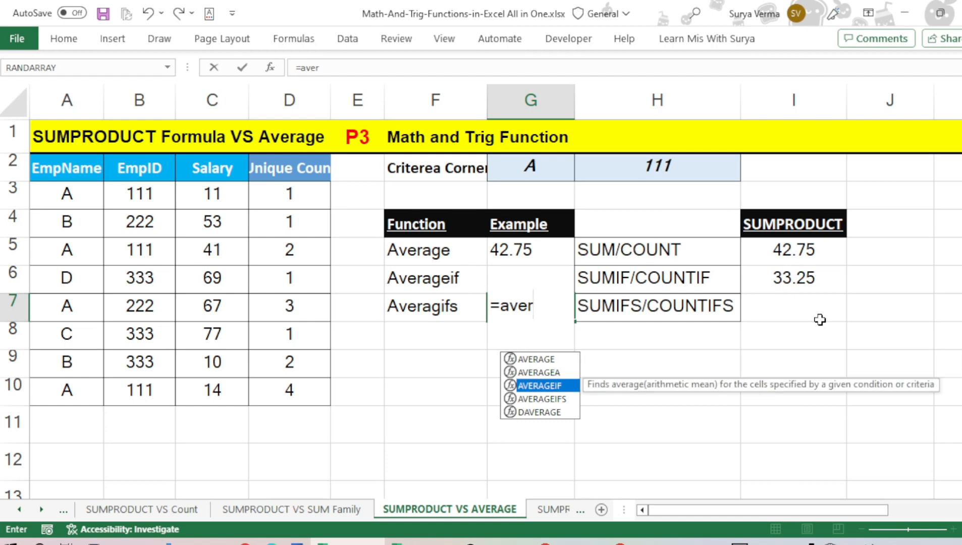
key("Tab")
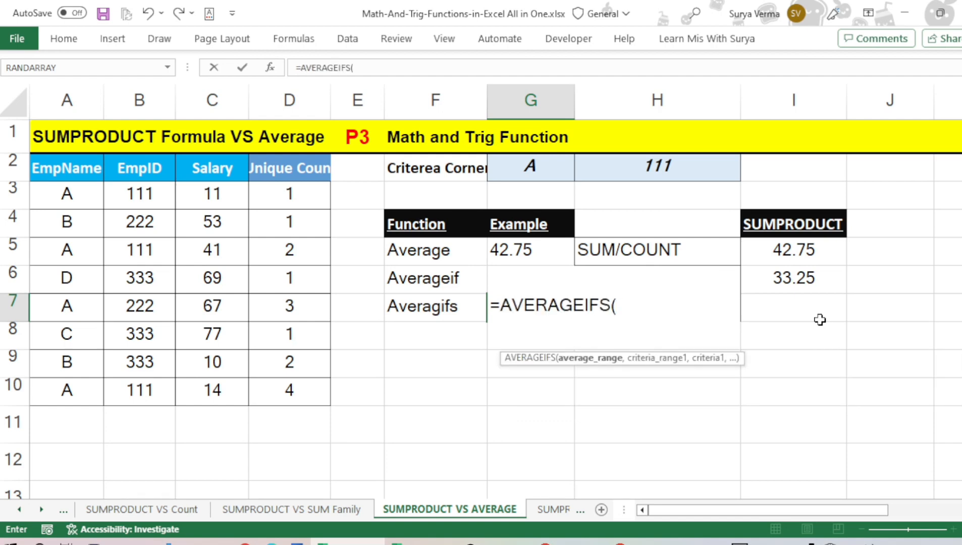
type("sal")
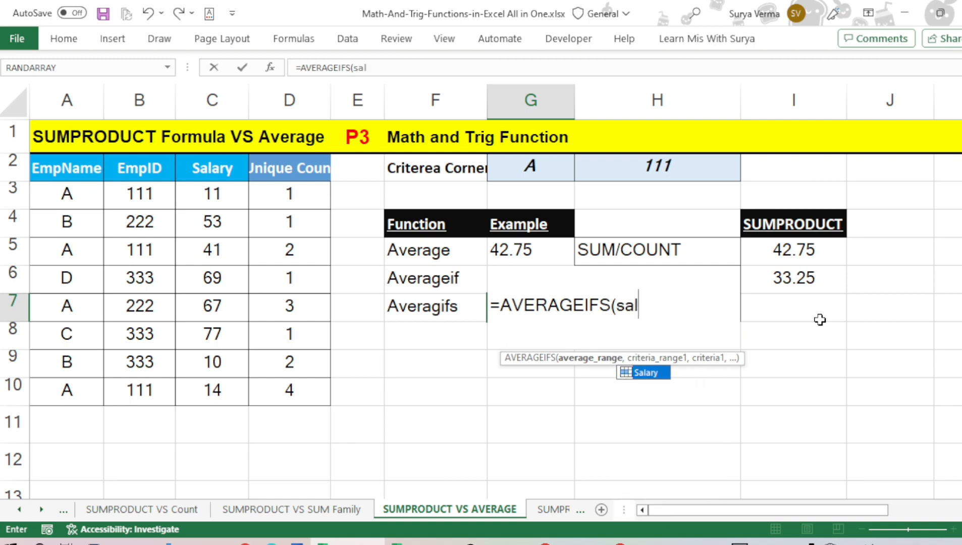
key("Tab")
type(",")
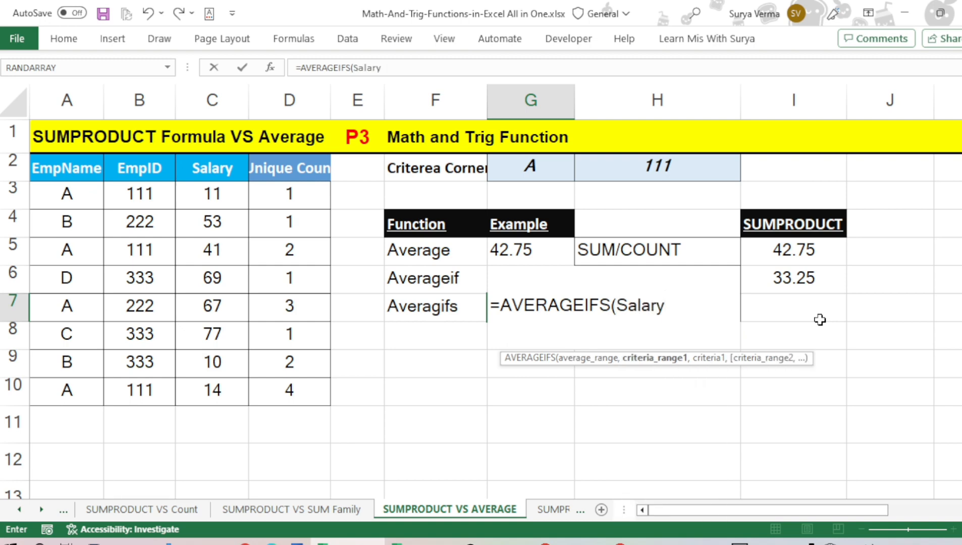
type("e")
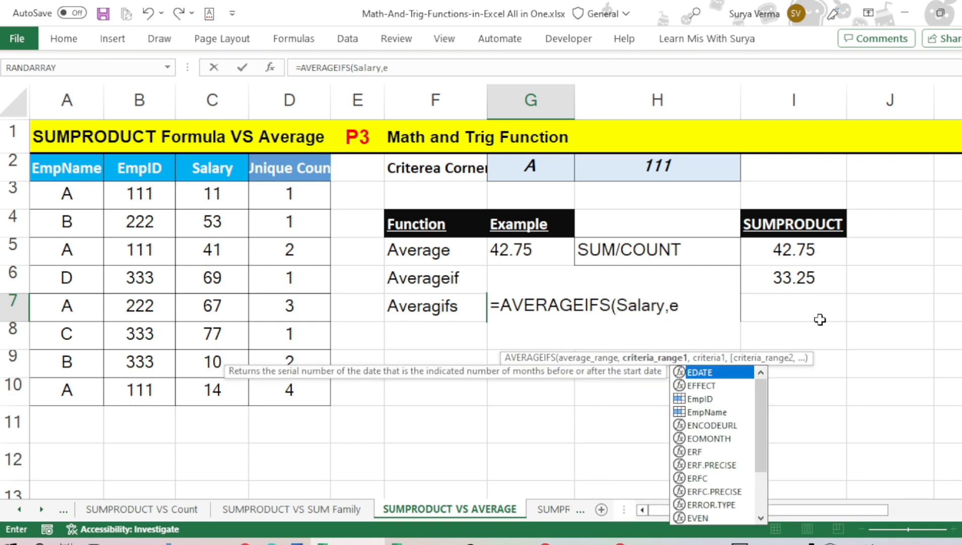
type("mp")
Add EmpName as the first criteria range of the AVERAGEIFS formula in G7, with "A" as its criterion
key("Down")
key("Tab")
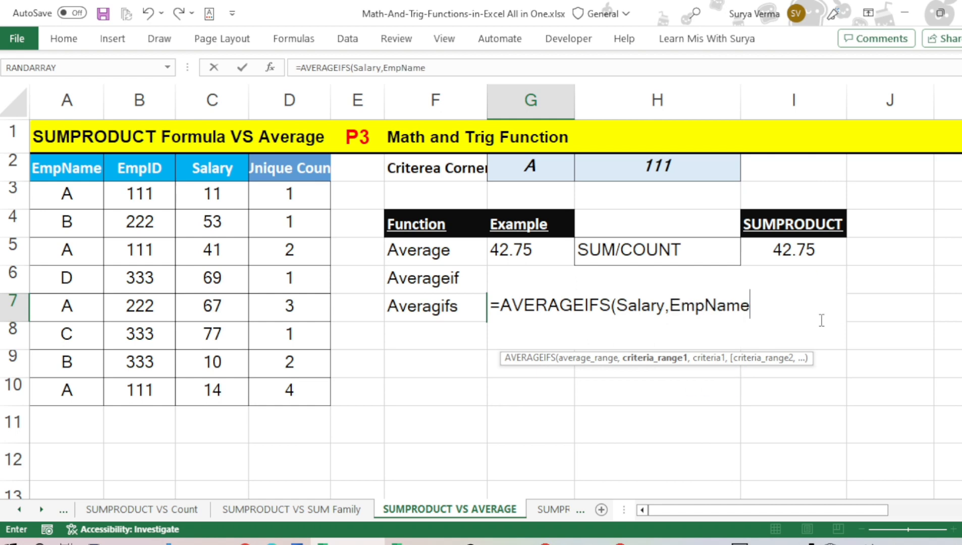
type(",\"A")
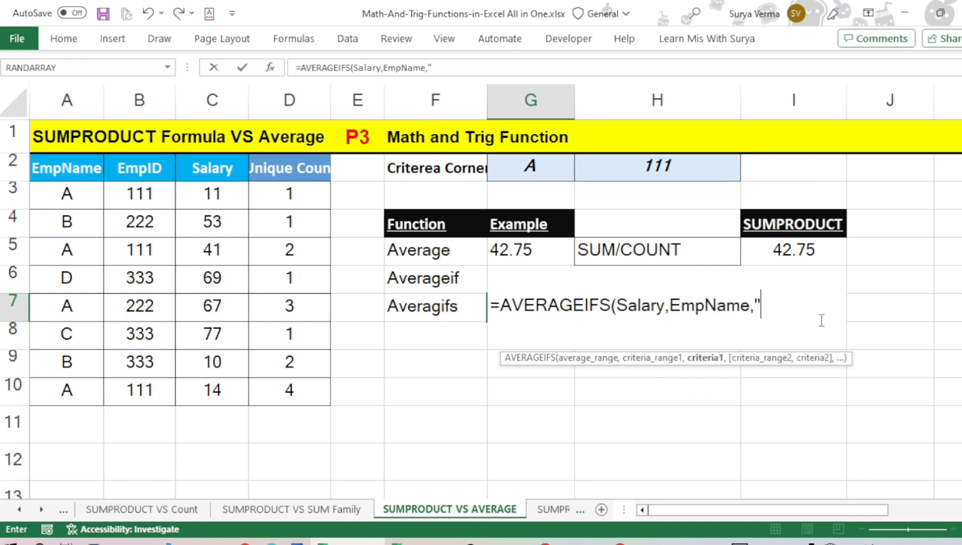
type("\",emp")
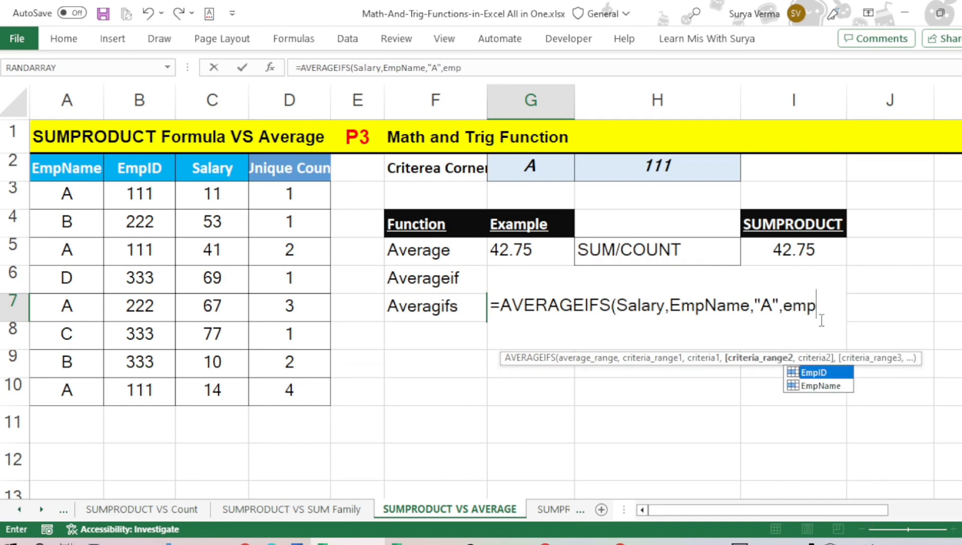
Complete the G7 formula with EmpID and 111 as the second criteria pair, making it =AVERAGEIFS(Salary,EmpName,"A",EmpID,111)
key("Tab")
type(",")
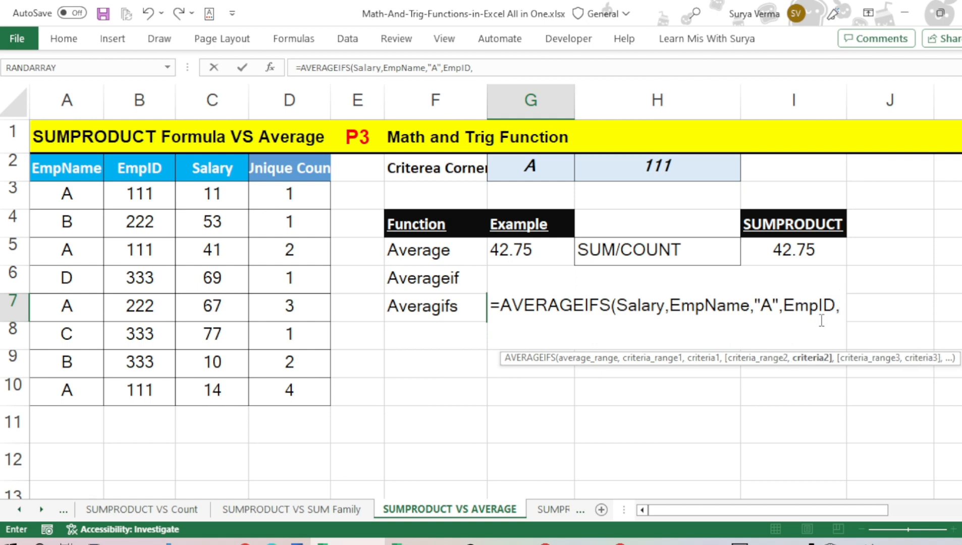
type("111")
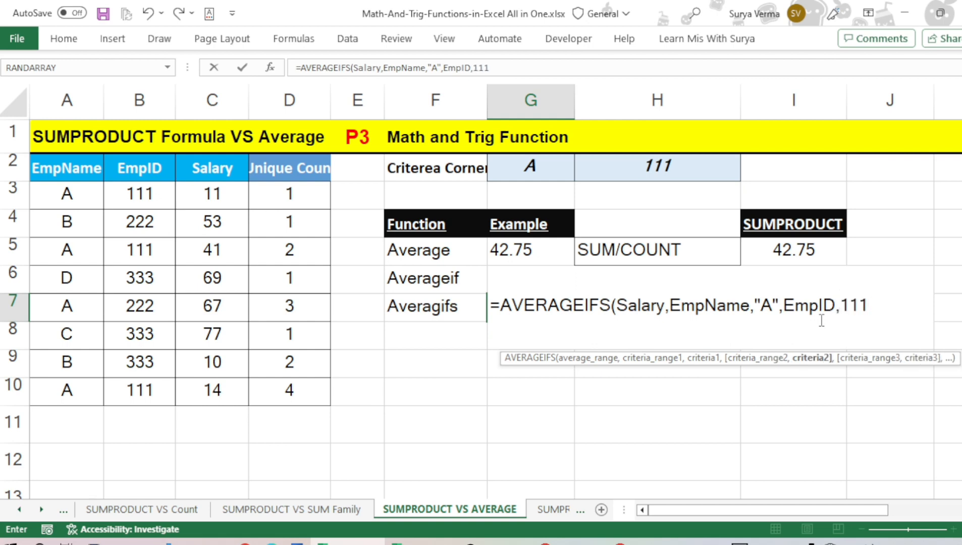
type(")")
key("Return")
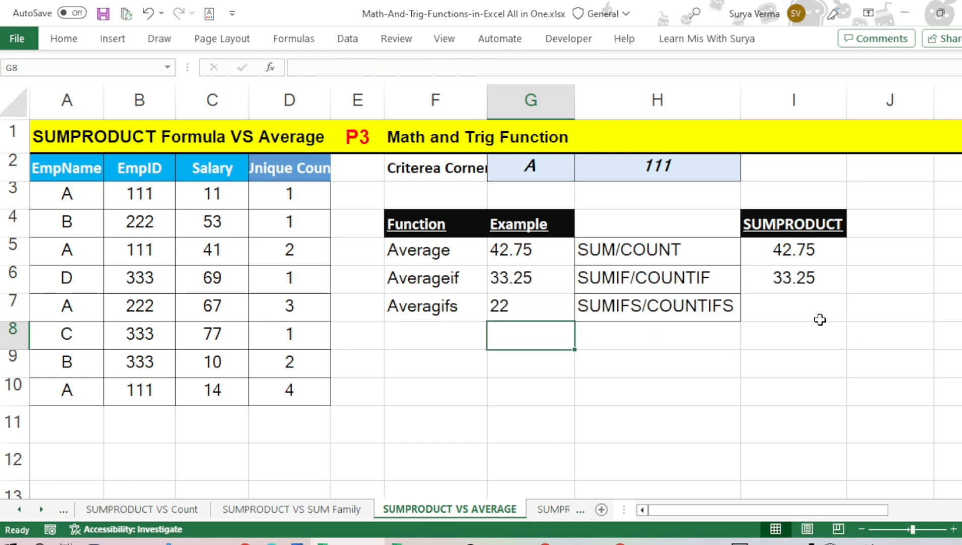
Start a SUMPRODUCT formula in I7, in the SUMIFS/COUNTIFS row
key("Up")
key("Right")
key("Right")
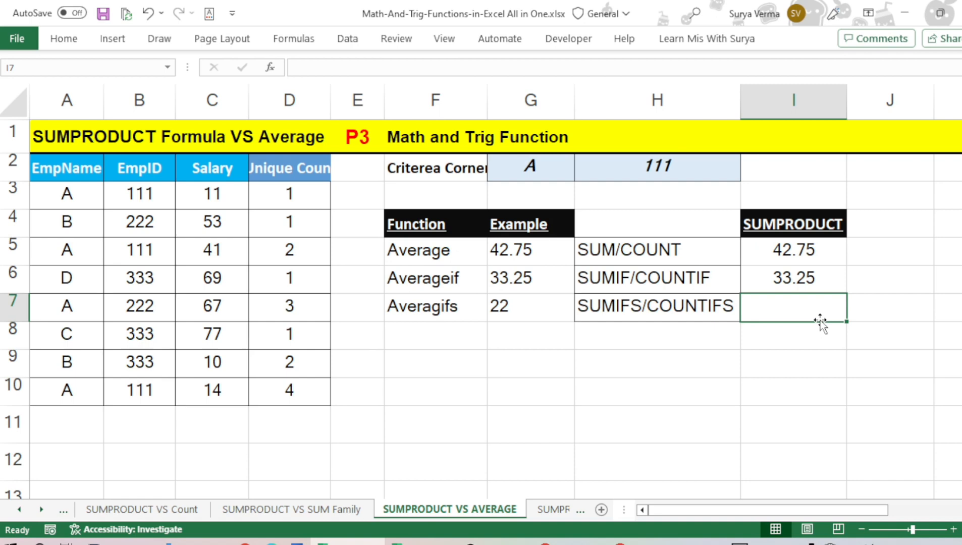
left_click_drag(824, 511, 860, 512)
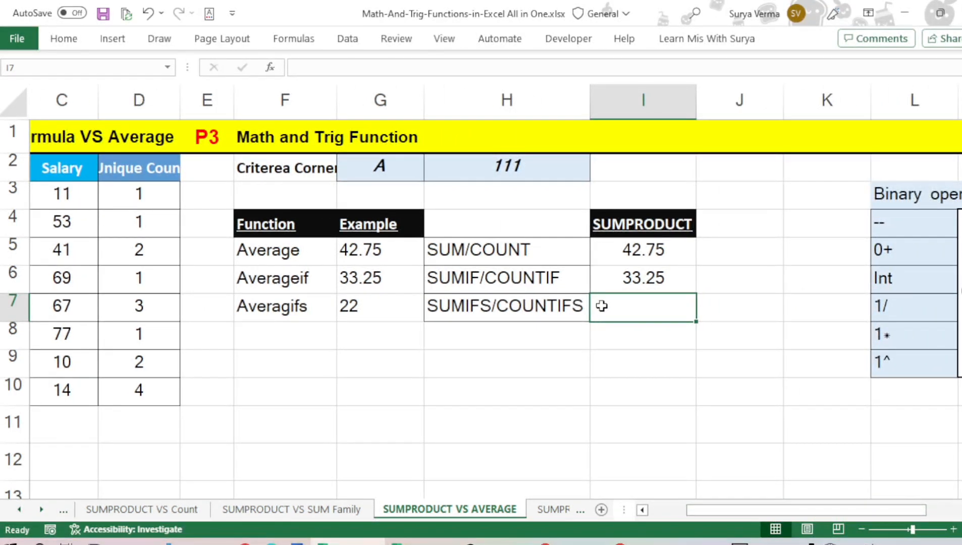
type("=sump")
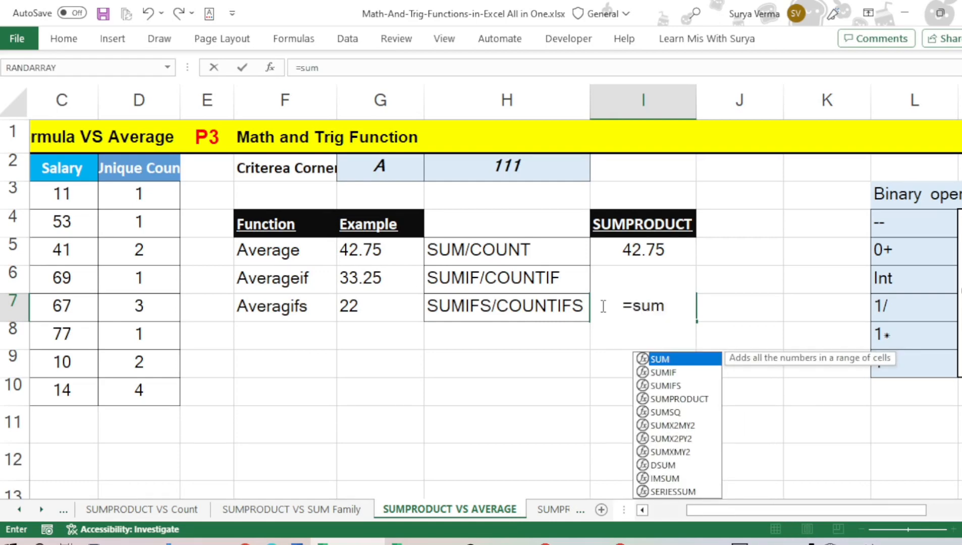
key("Tab")
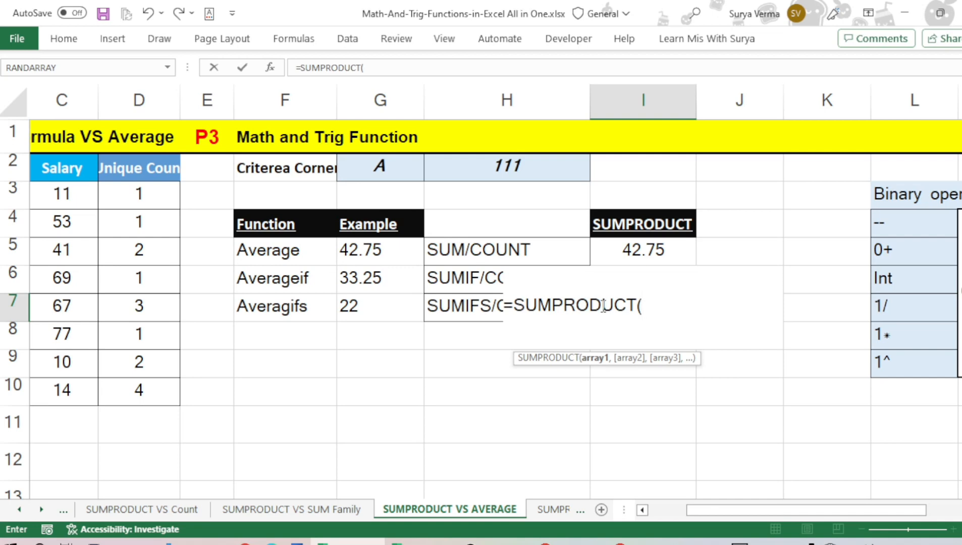
Enter (EmpName="A") as the first condition of the SUMPRODUCT formula in I7
type("(em")
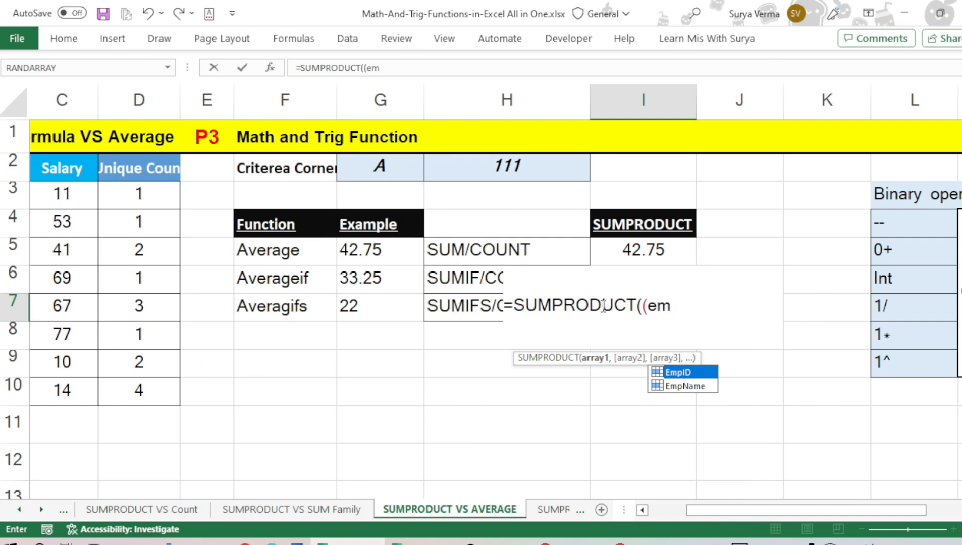
key("Down")
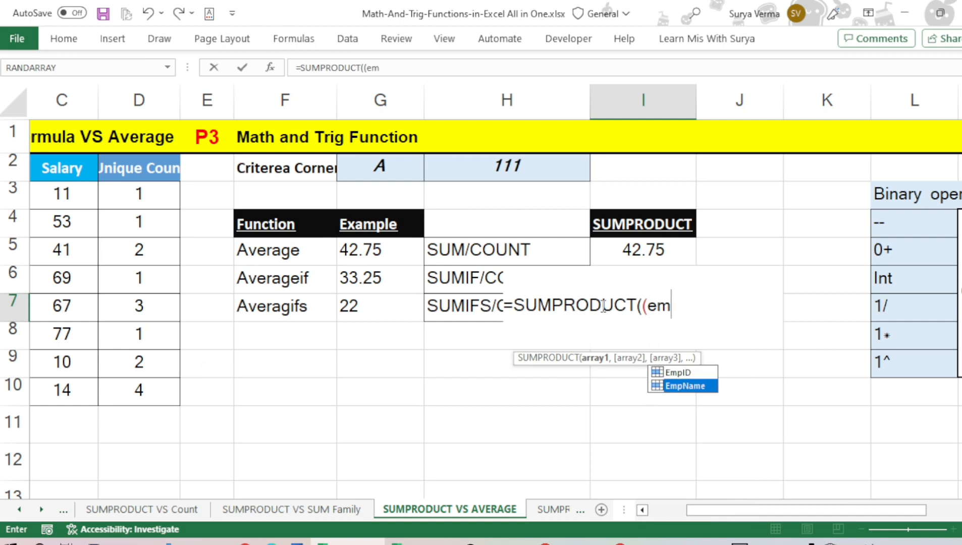
key("Tab")
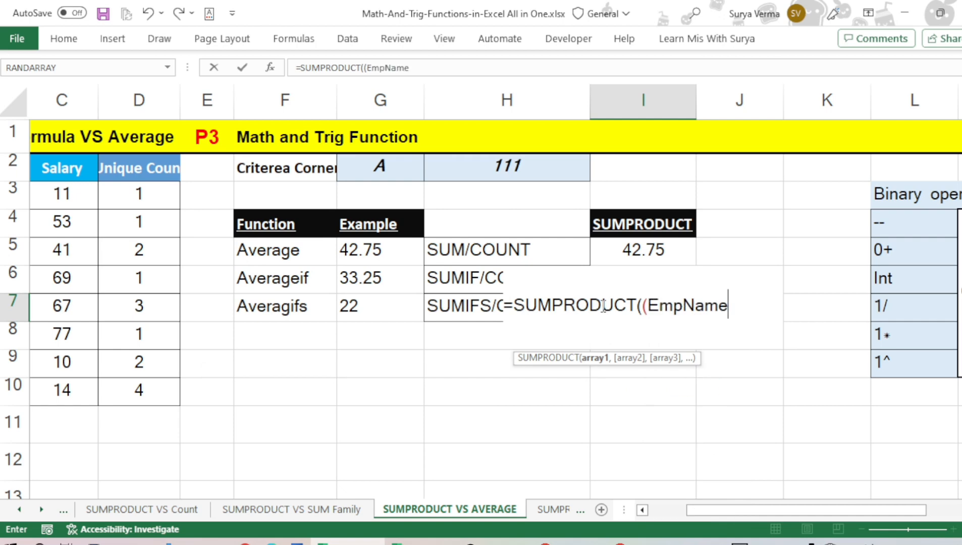
type("=\"A\")")
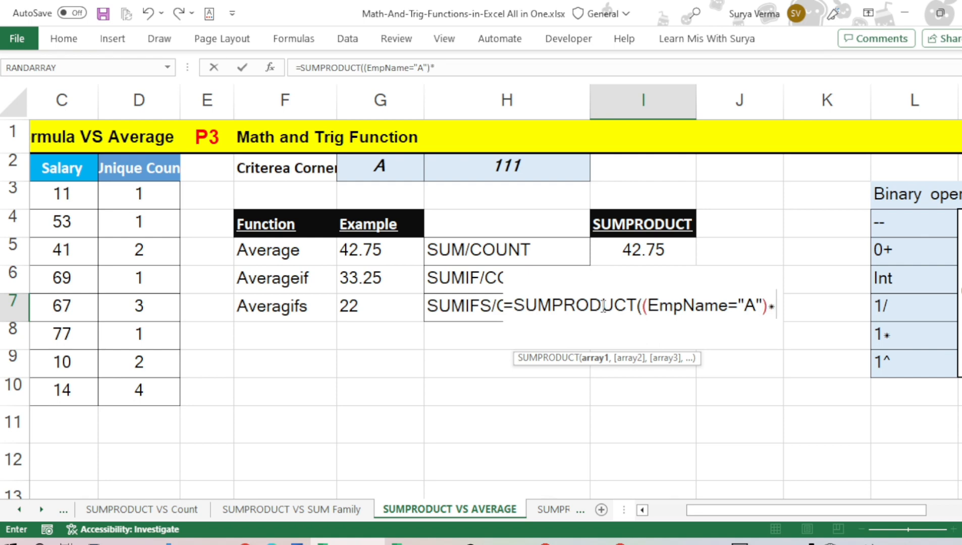
type("*(emp")
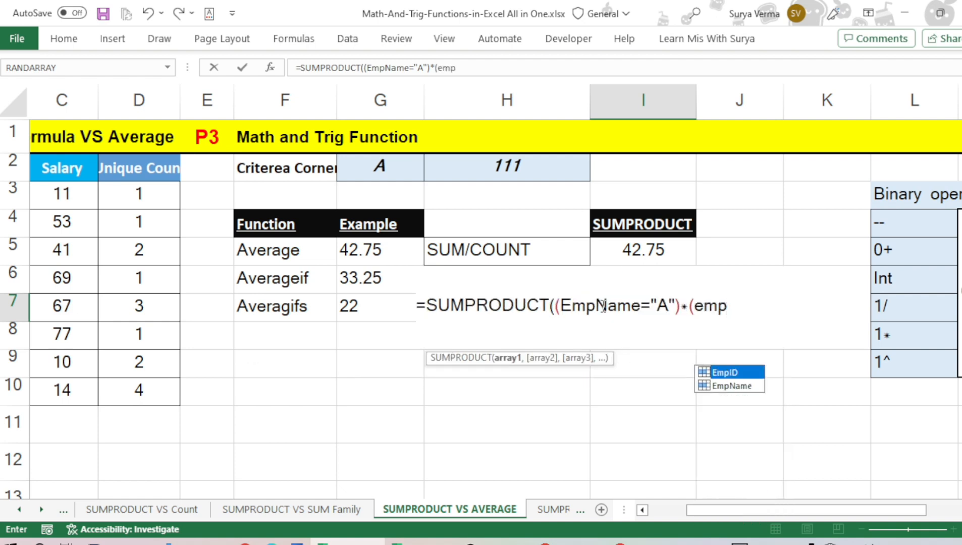
Multiply the first condition in the I7 formula by a second condition, (EmpID=111)
key("Tab")
type("=")
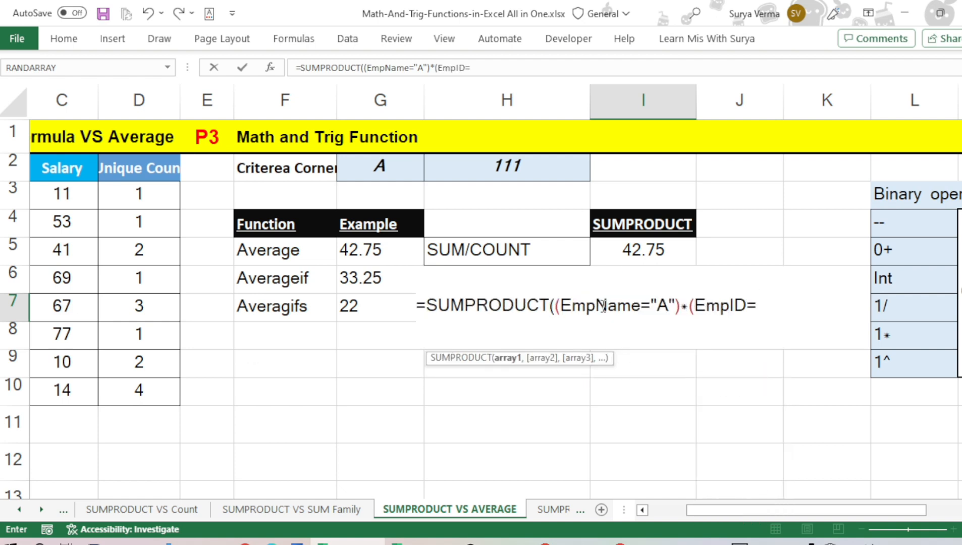
type("111)*(")
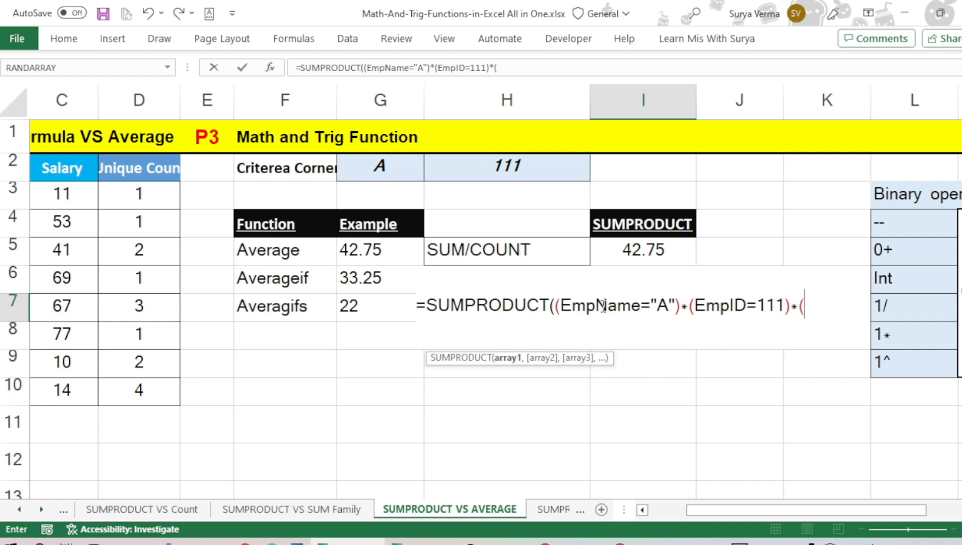
type("sal")
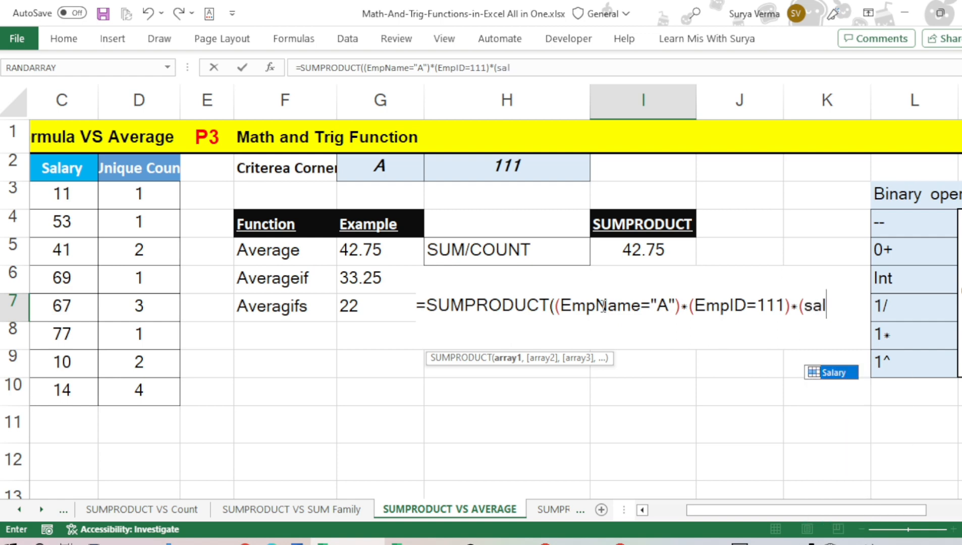
Complete the I7 formula with Salary as the multiplied array, making it =SUMPRODUCT((EmpName="A")*(EmpID=111)*(Salary))
key("Tab")
type(")")
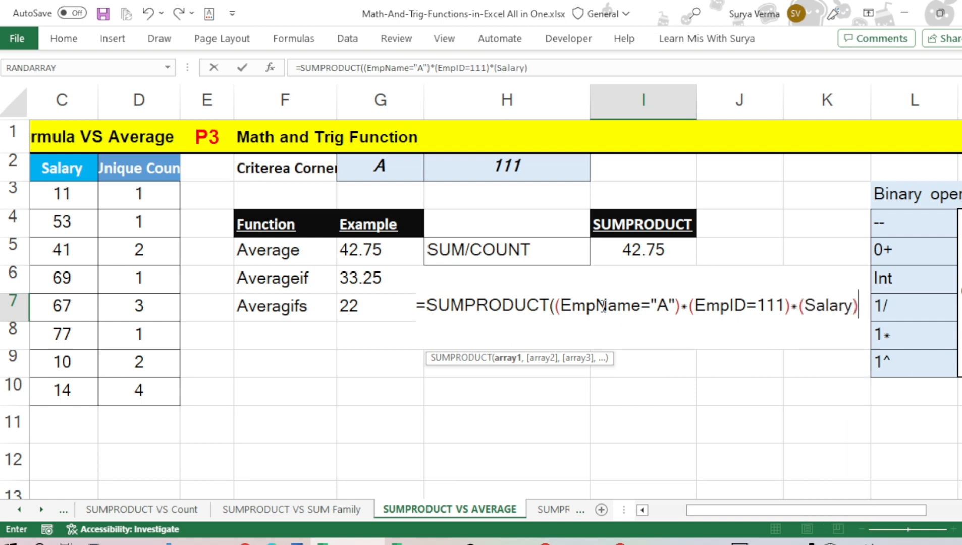
key("Return")
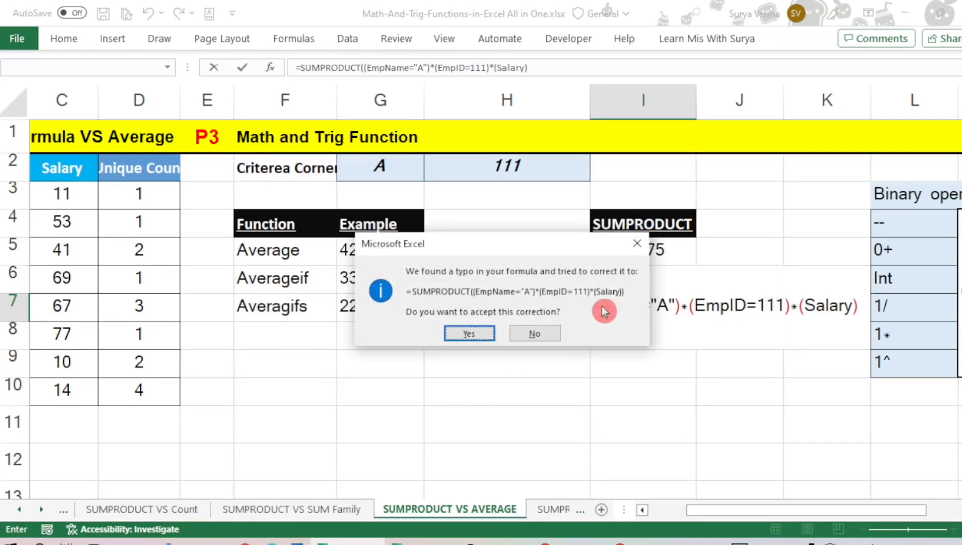
key("Return")
Extend the formula in I7 with a division by a second SUMPRODUCT function
left_click(602, 306)
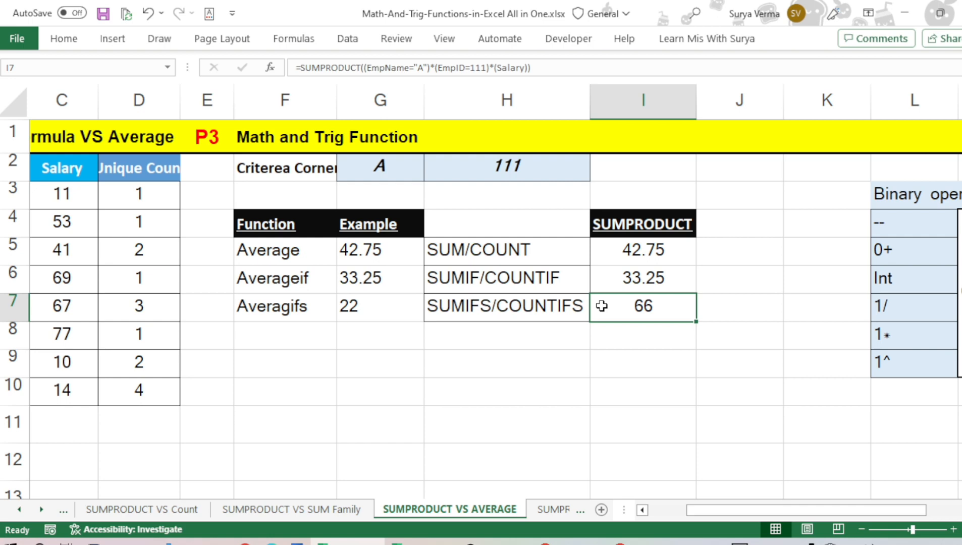
key("F2")
type("/")
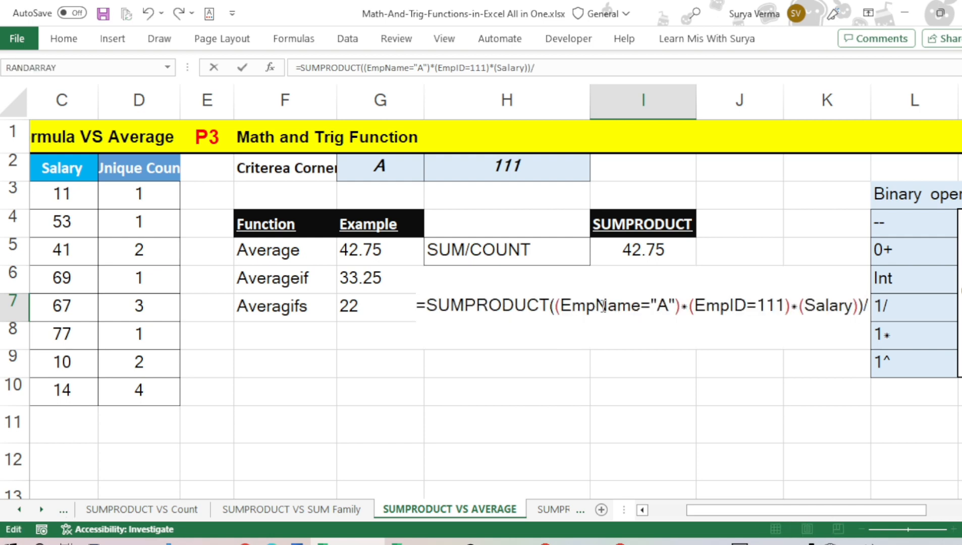
type("sum")
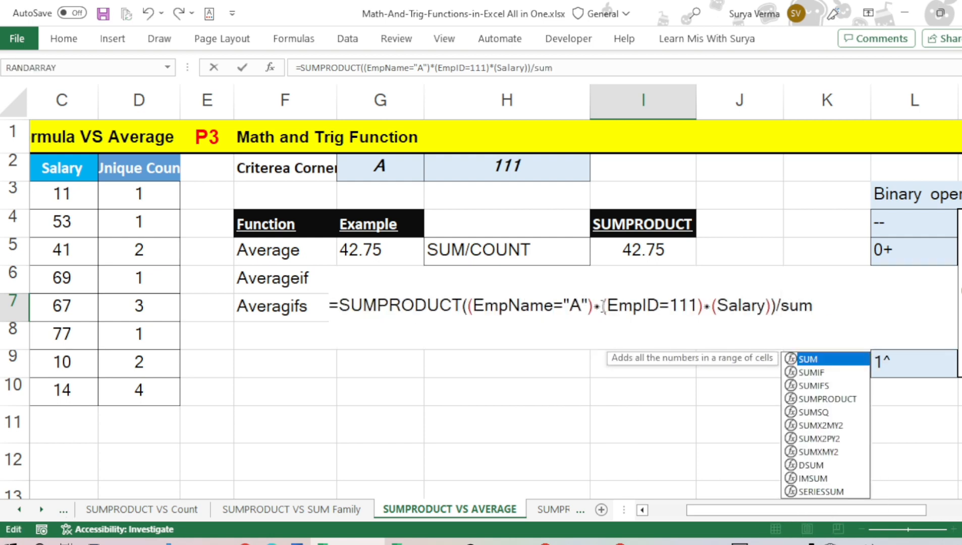
type("p")
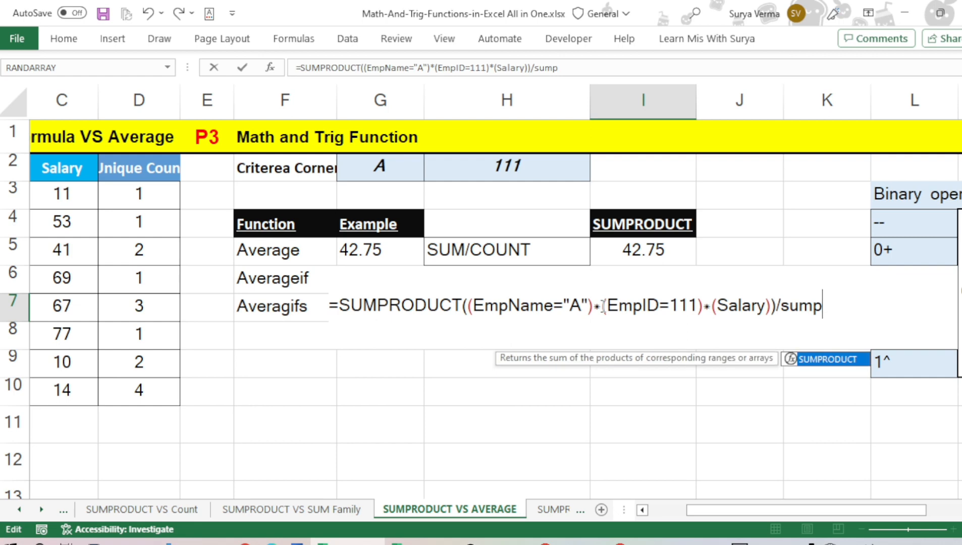
key("Tab")
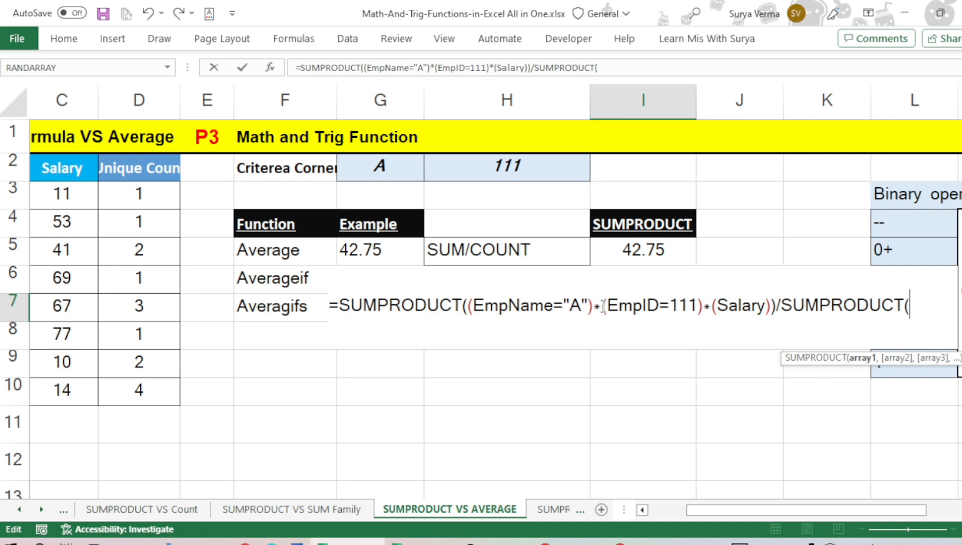
Enter (EmpName="A") as the first condition of the divisor SUMPRODUCT in I7
type("(")
type("emp")
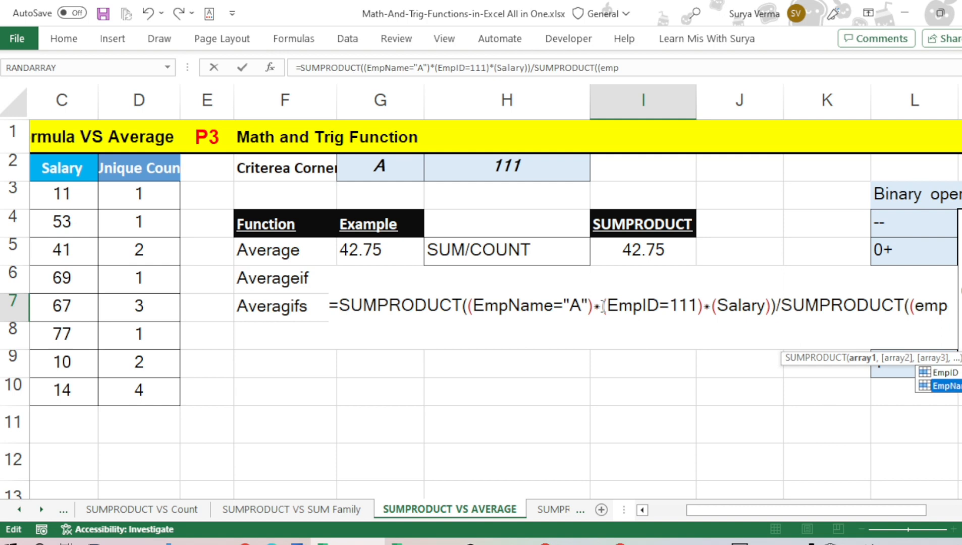
key("Tab")
type("=\"A")
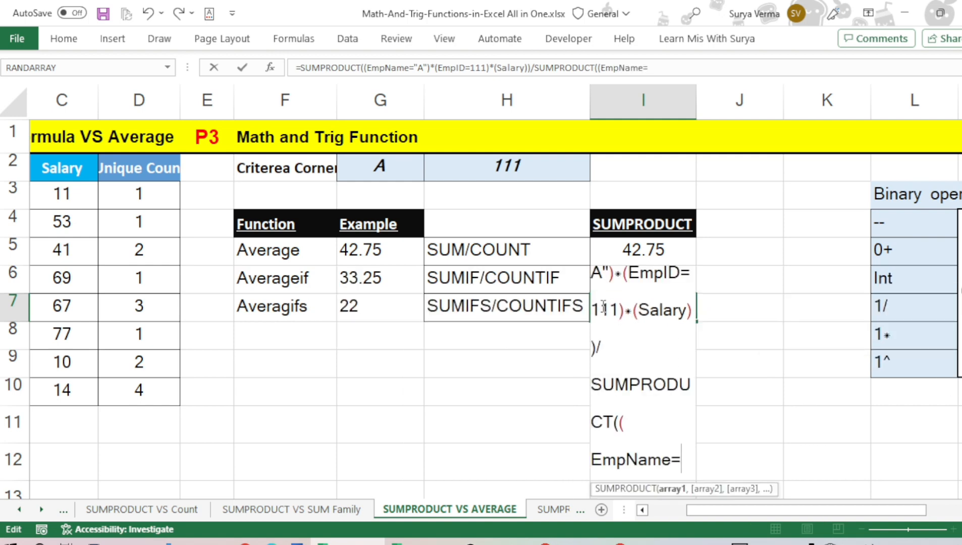
type("\"")
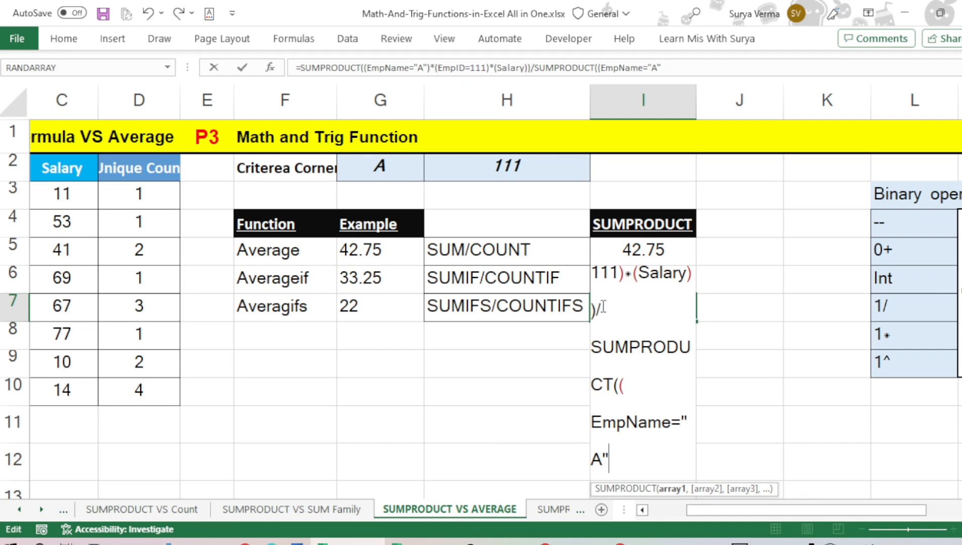
type(")*(emp")
Complete the divisor in I7 by multiplying by (EmpID=111), making it SUMPRODUCT((EmpName="A")*(EmpID=111)), and enter the formula
key("Tab")
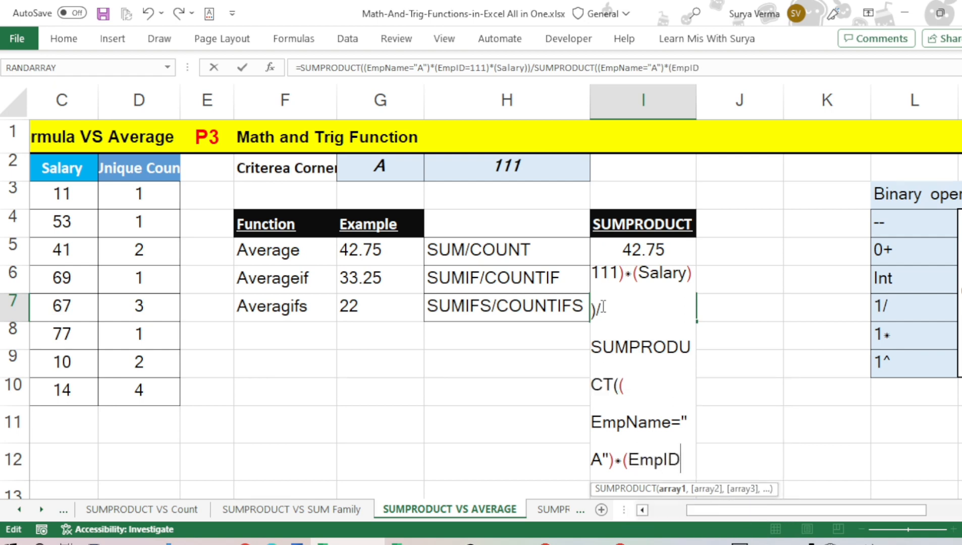
type("=111")
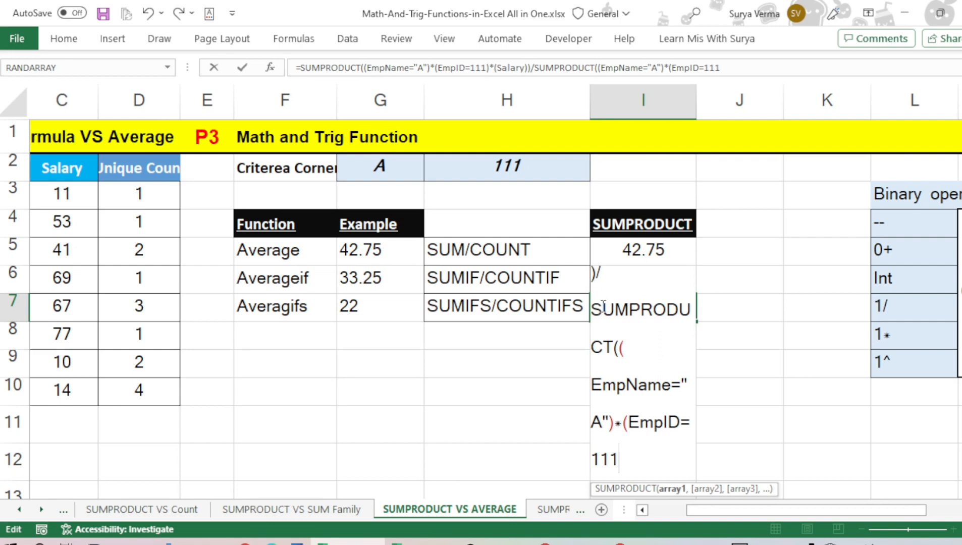
type(")")
key("ctrl+Return")
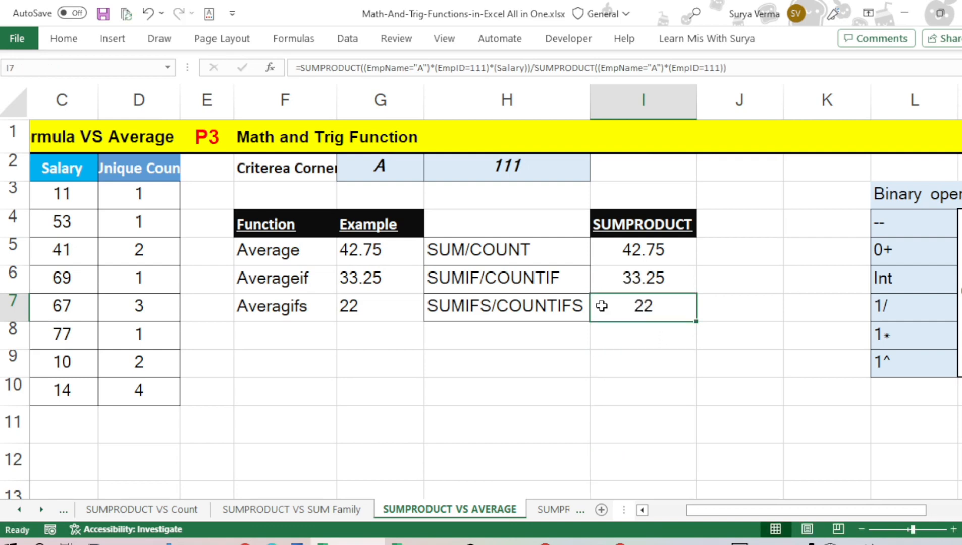